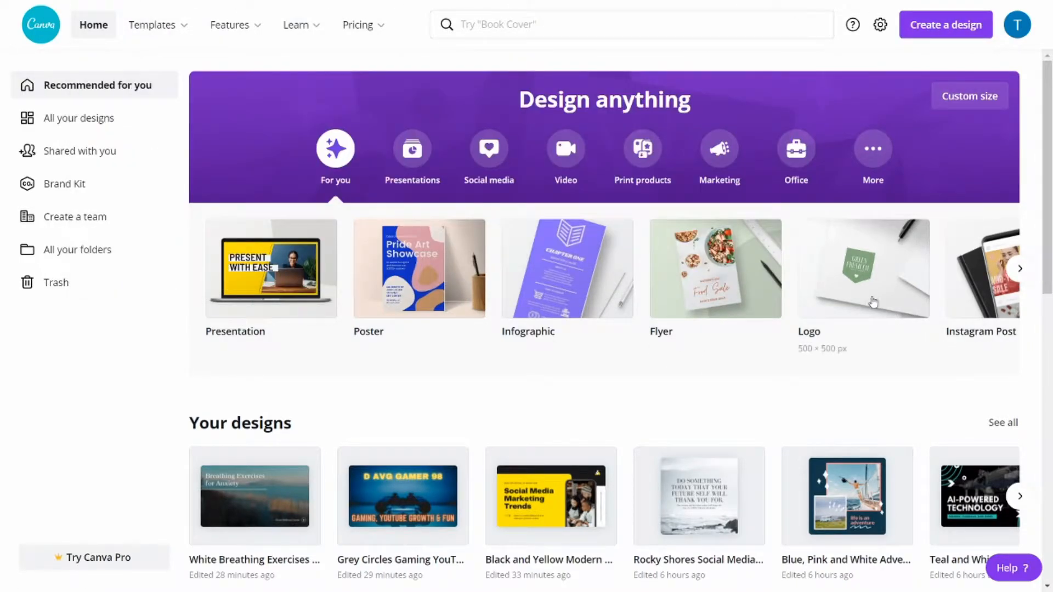
Find the YouTube Thumbnails category on the home page and show all of its templates.
drag(1048, 253, 1039, 522)
scroll(1038, 546, down, 6)
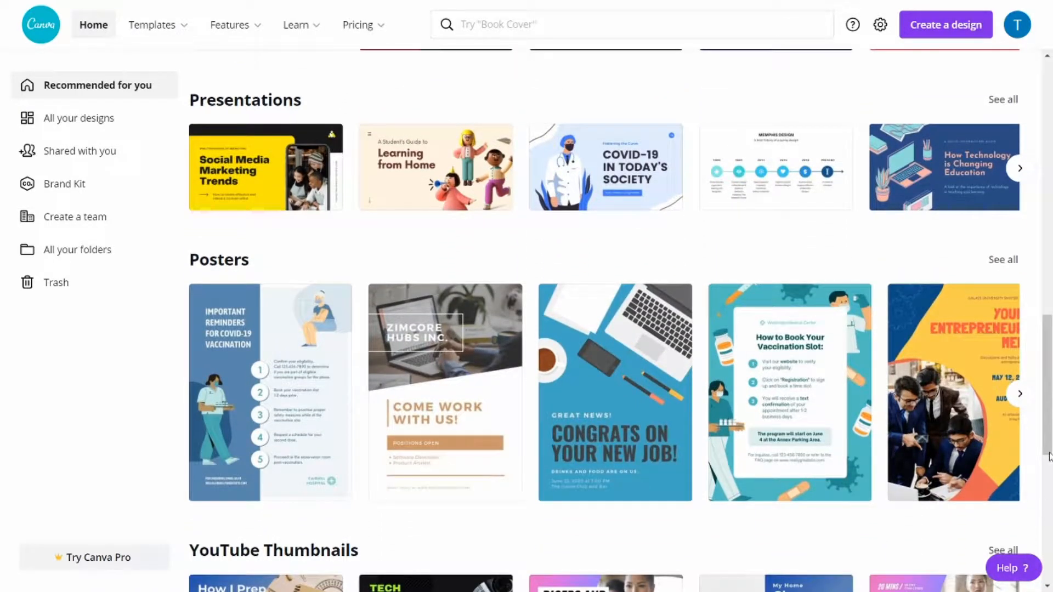
drag(1048, 425, 1048, 437)
scroll(1048, 437, down, 3)
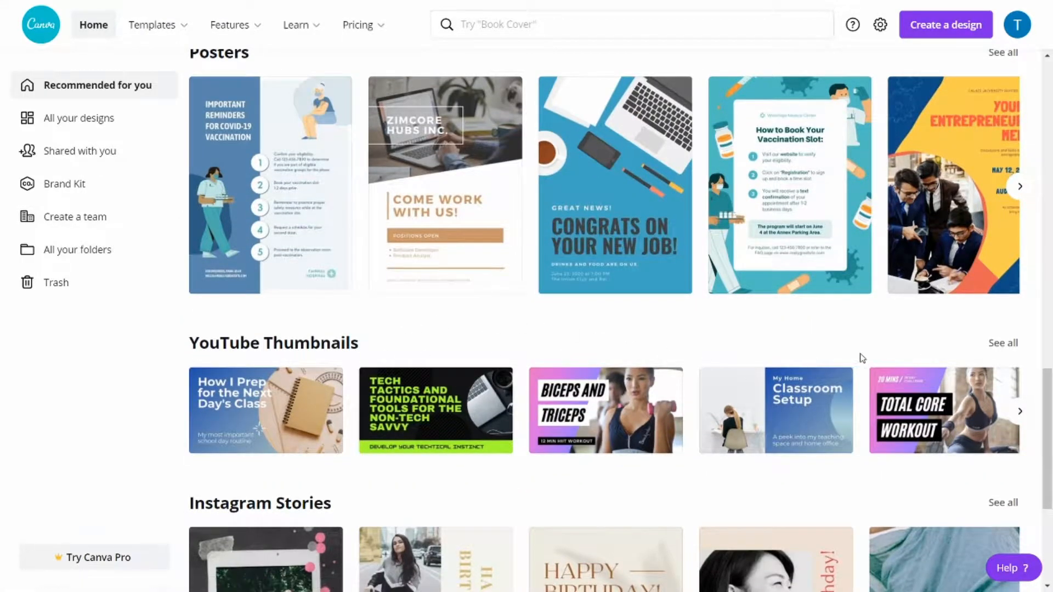
click(1002, 346)
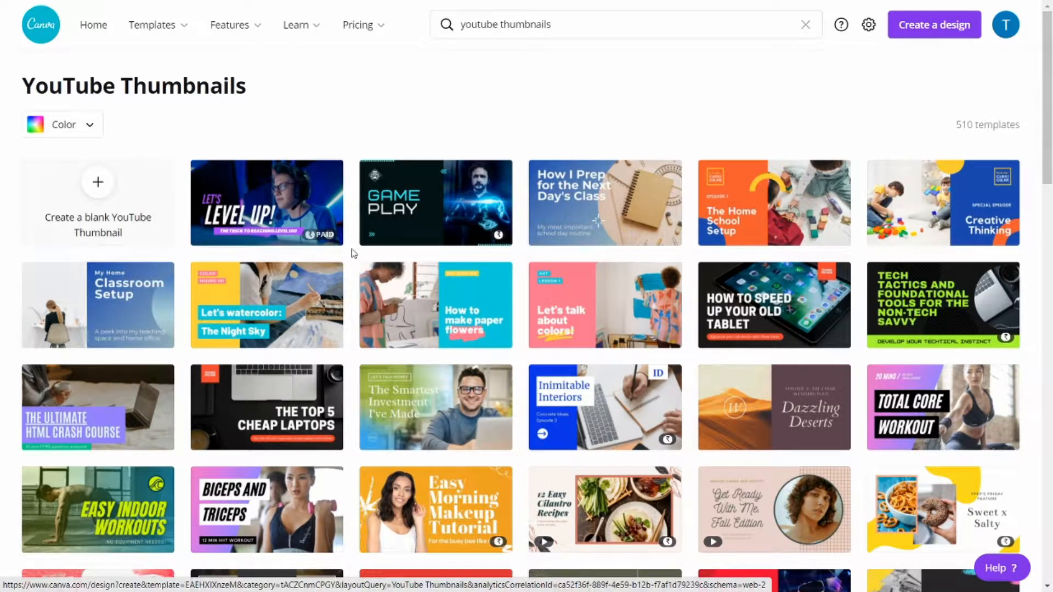
Browse the YouTube thumbnail templates and open the free "Easy Indoor Workouts" template for editing.
drag(1047, 144, 1045, 323)
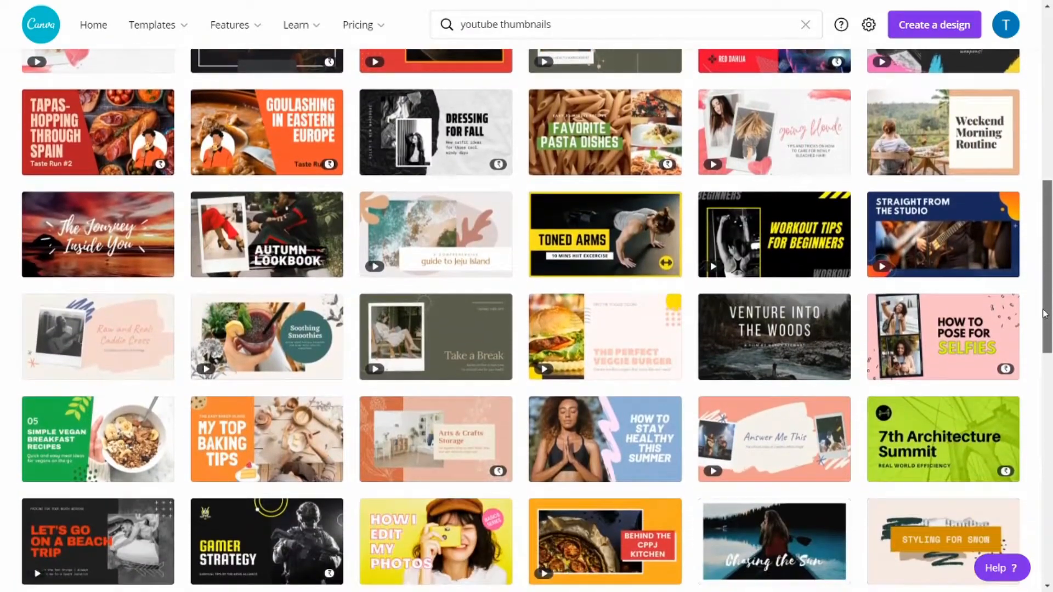
drag(1045, 313, 1026, 482)
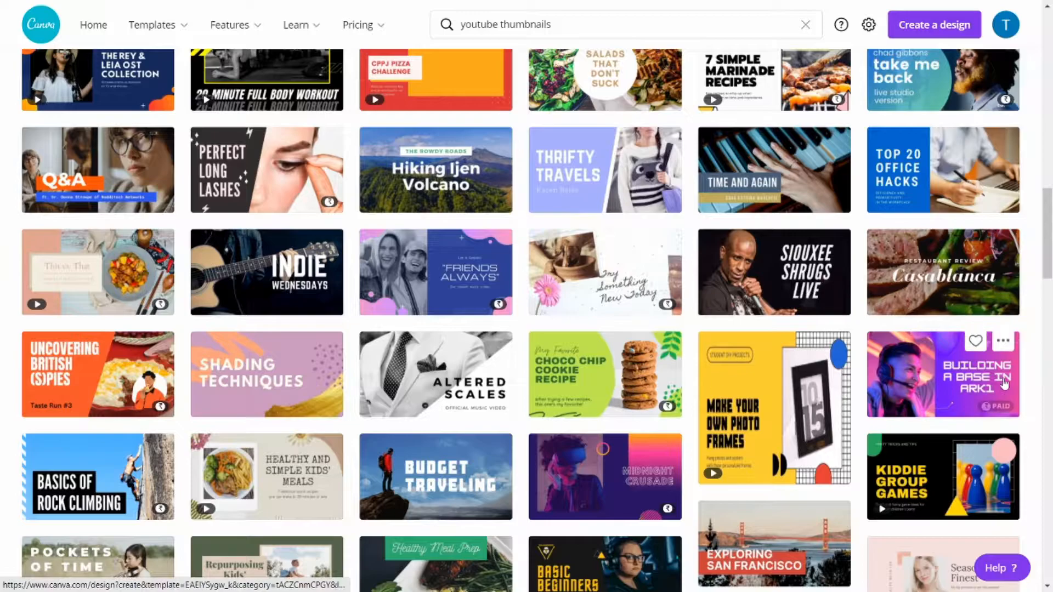
drag(1046, 211, 1047, 236)
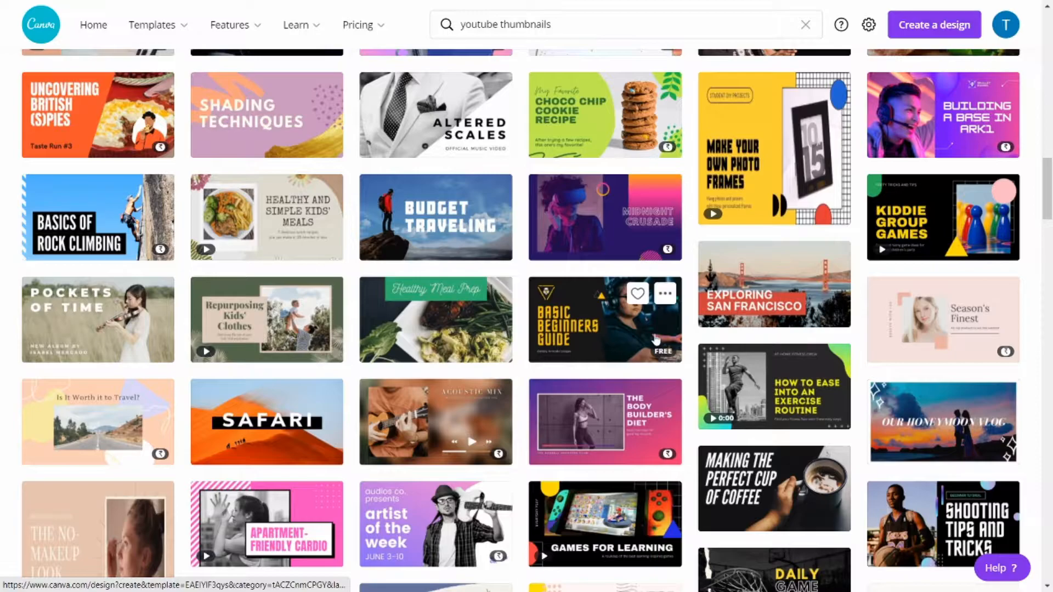
drag(1047, 190, 1041, 350)
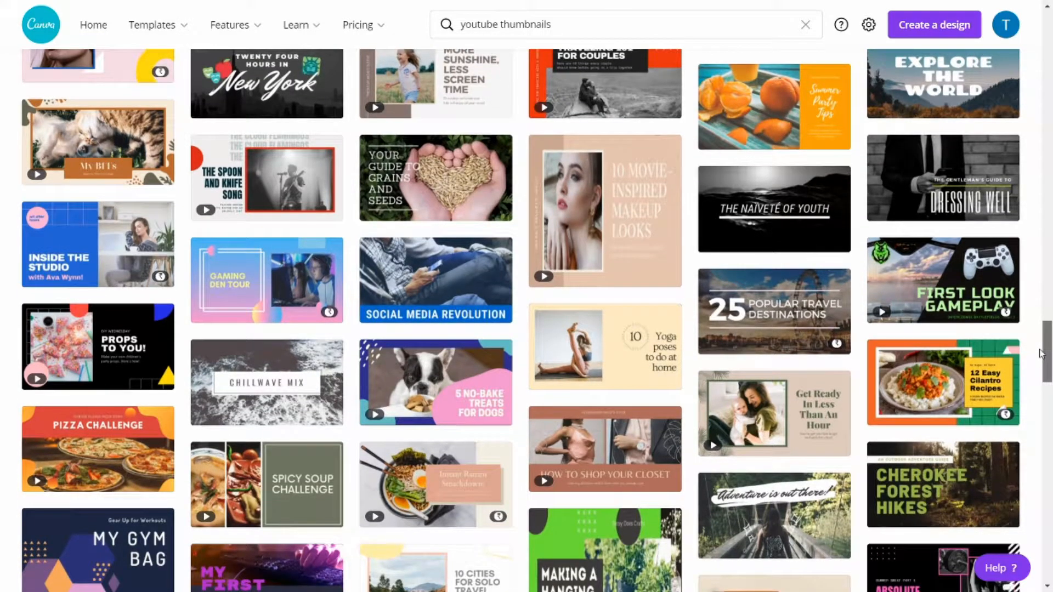
drag(1041, 354, 1040, 331)
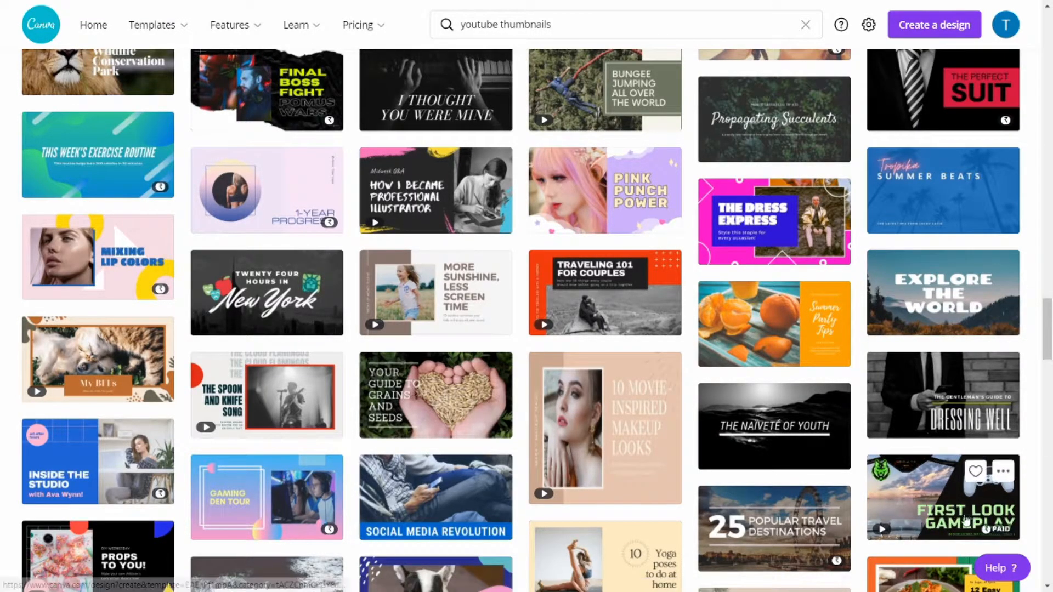
mouse_move(1046, 321)
mouse_down()
mouse_move(1045, 378)
mouse_move(1033, 245)
mouse_move(1039, 74)
mouse_up()
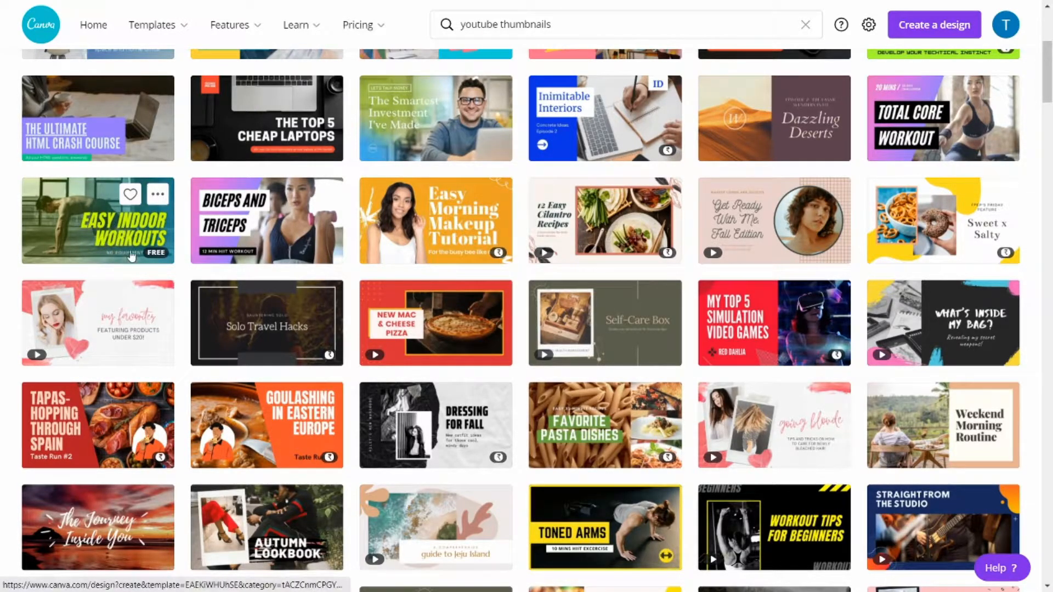
click(99, 225)
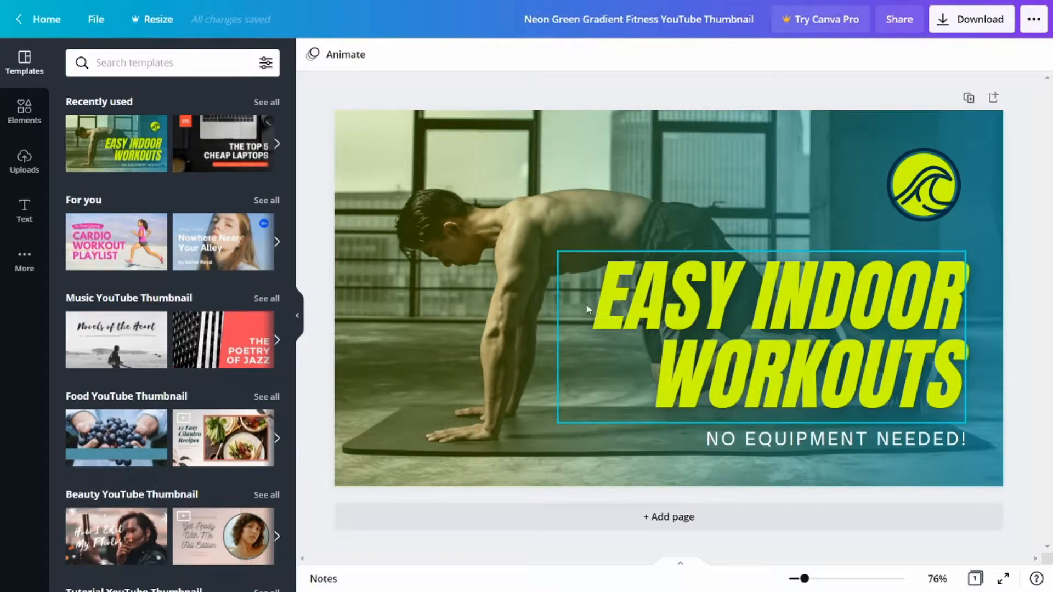
Replace the "Easy Indoor Workouts" heading with "HOW TO PLAY WELL".
click(793, 356)
click(729, 365)
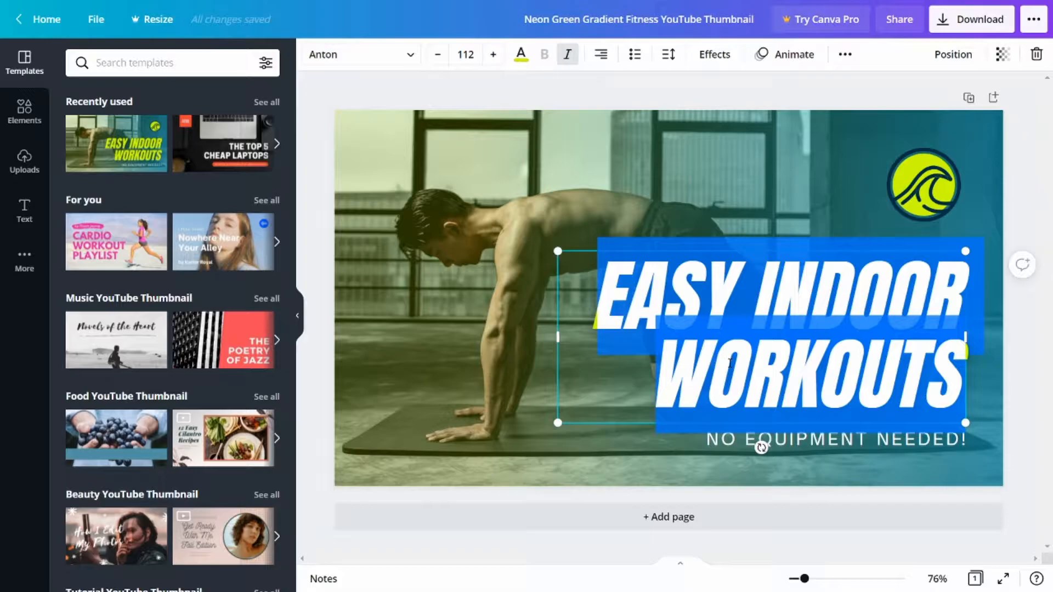
text(H)
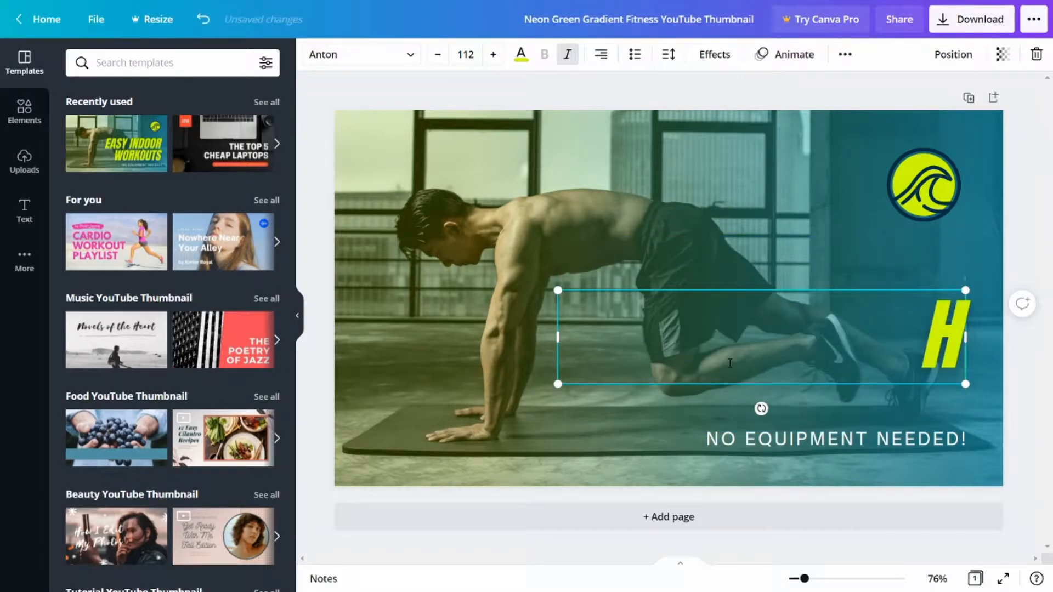
text(OW TO P)
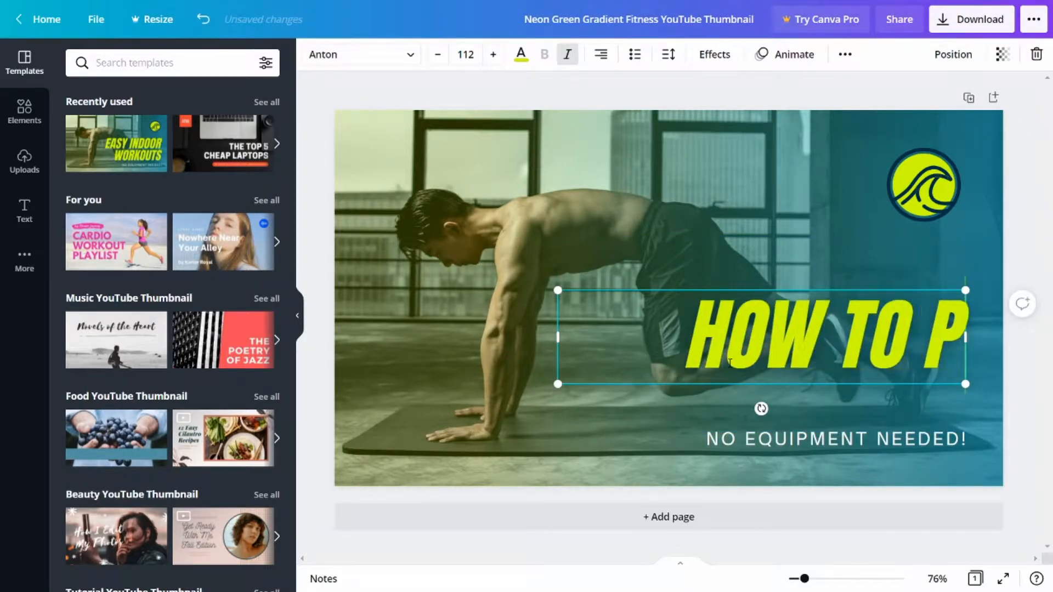
text(LAY WELL)
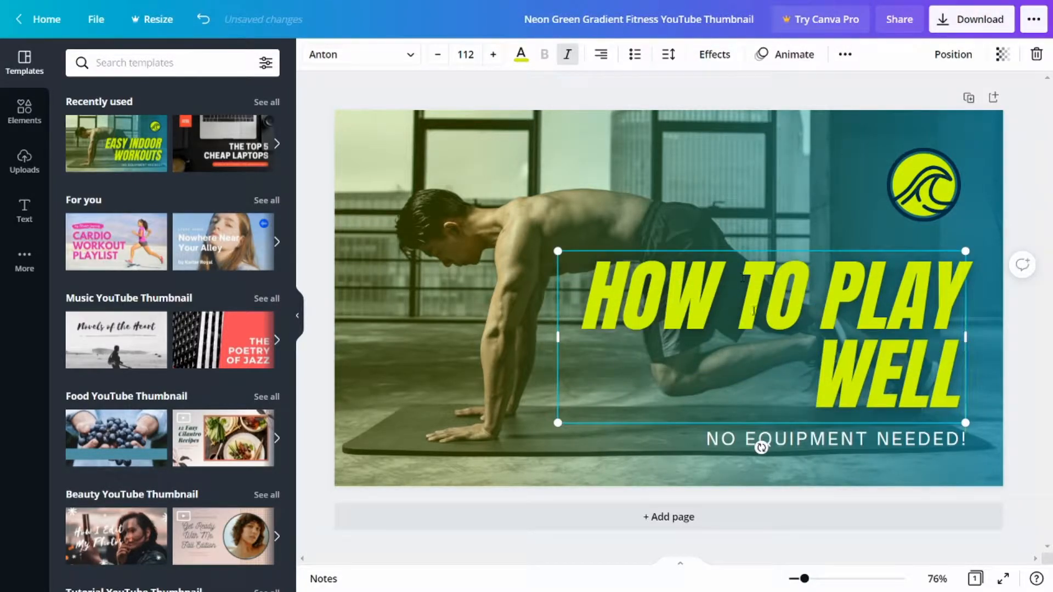
Centre-align the heading's text and move the heading to the lower middle of the thumbnail.
drag(600, 290, 958, 391)
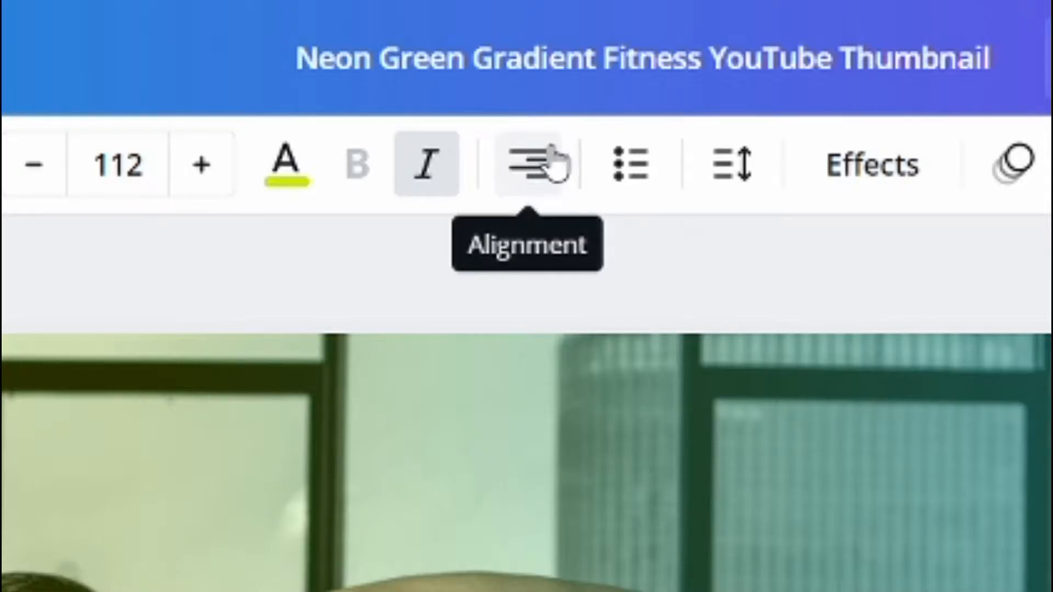
click(545, 173)
click(547, 175)
click(546, 174)
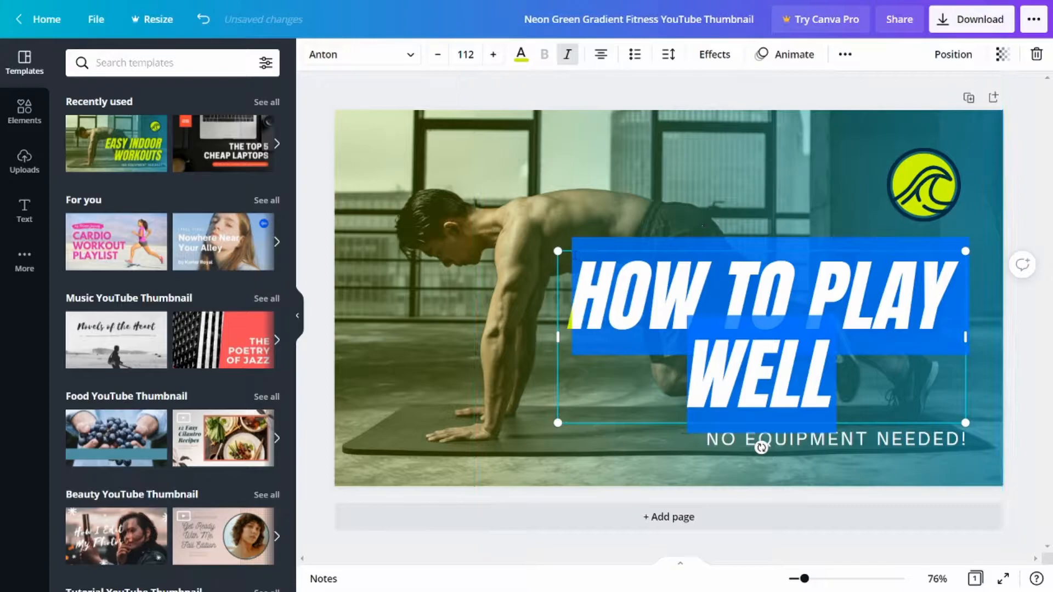
click(486, 366)
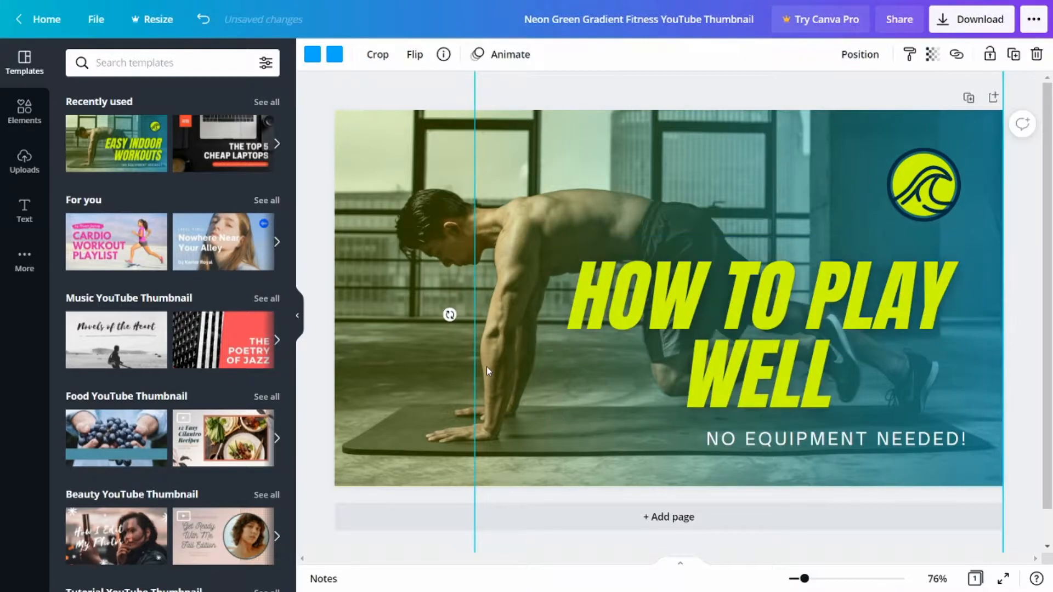
click(633, 333)
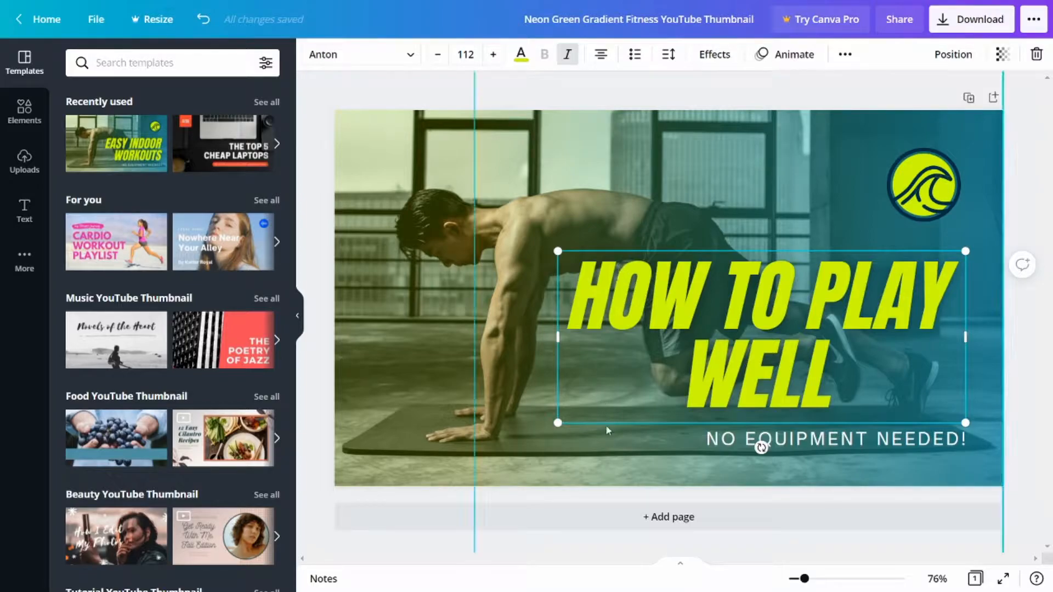
drag(607, 424, 509, 448)
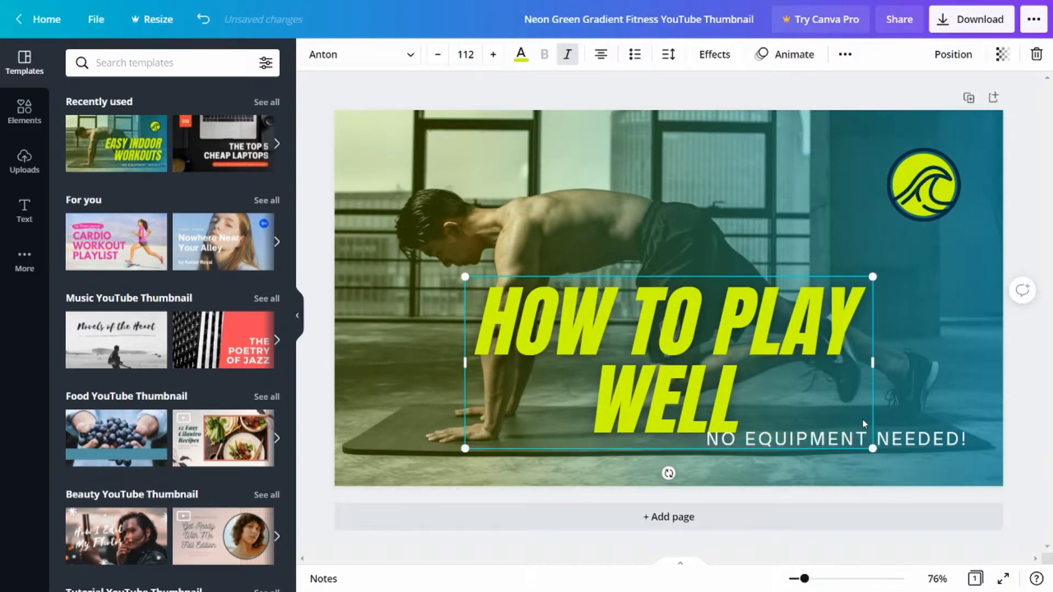
Replace the "No equipment needed!" subtitle with "GAMING IN AWESOME".
click(925, 443)
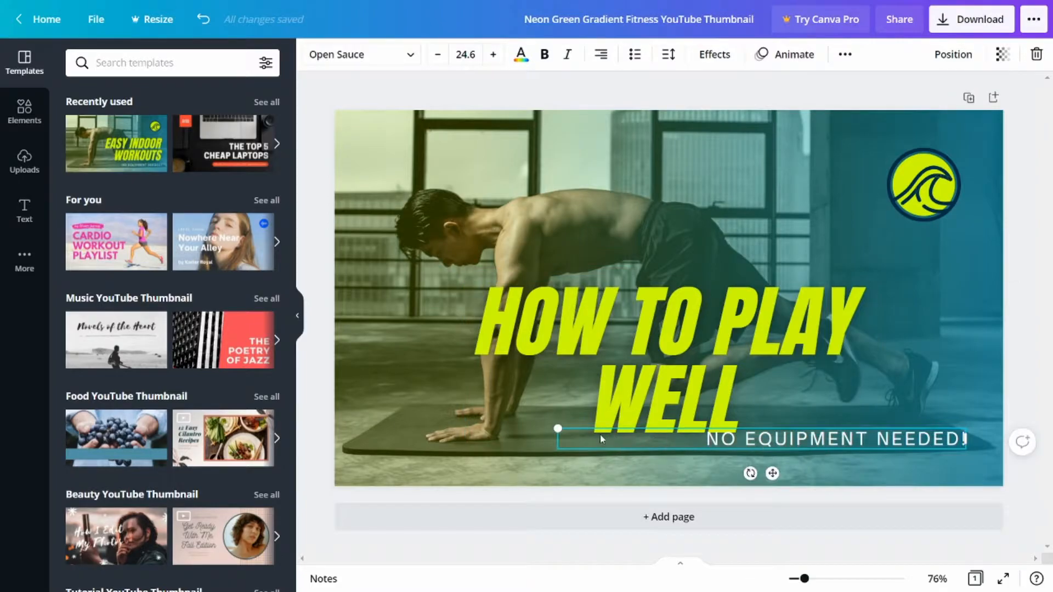
drag(704, 443, 967, 440)
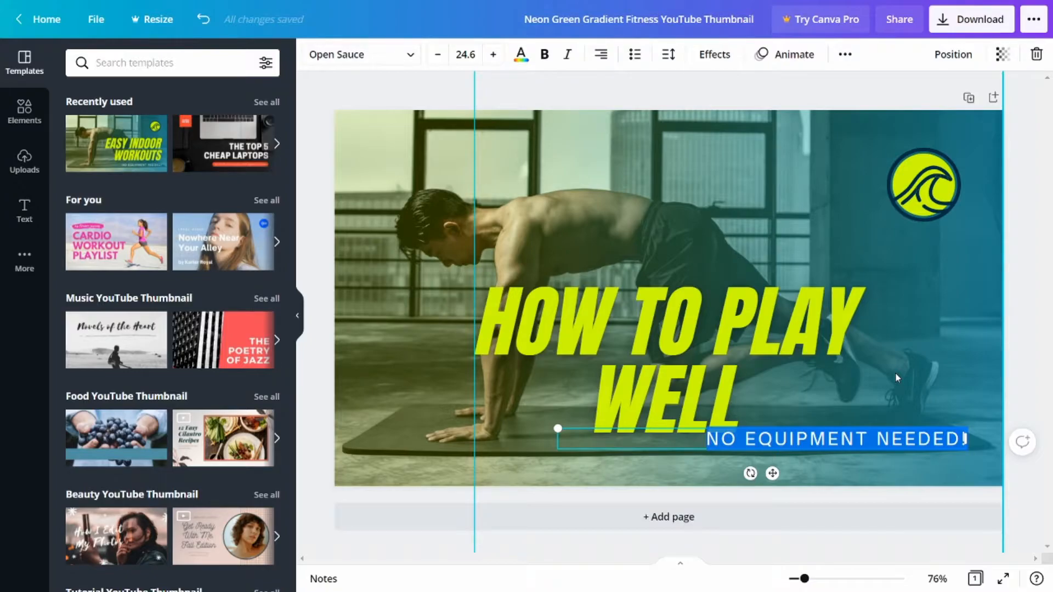
text(GAMING IN AWESOME)
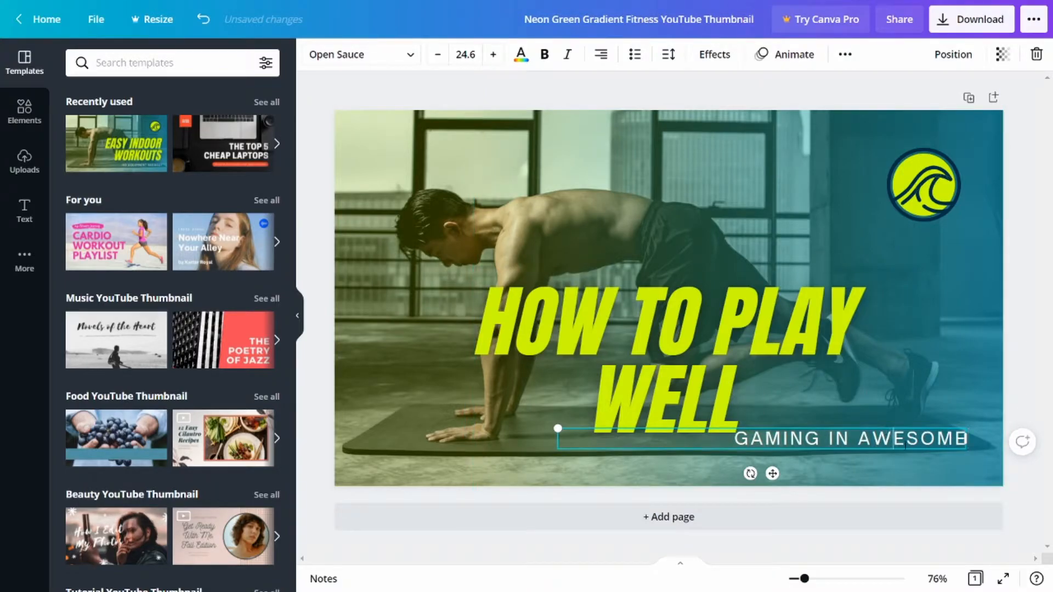
Move the subtitle directly beneath the word "WELL" and make its text bold.
drag(889, 450, 703, 461)
triple_click(645, 449)
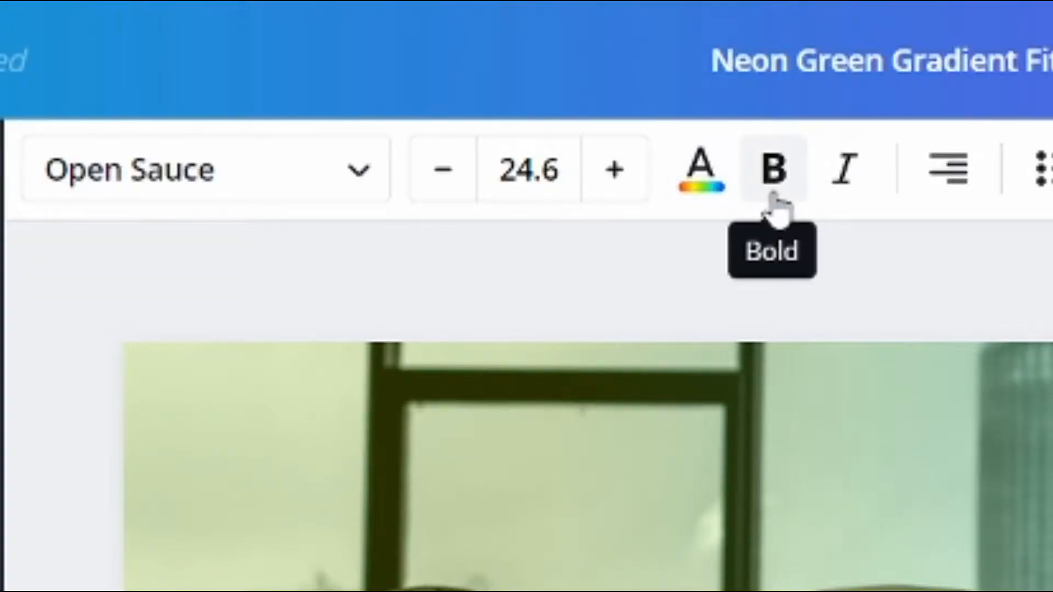
click(773, 197)
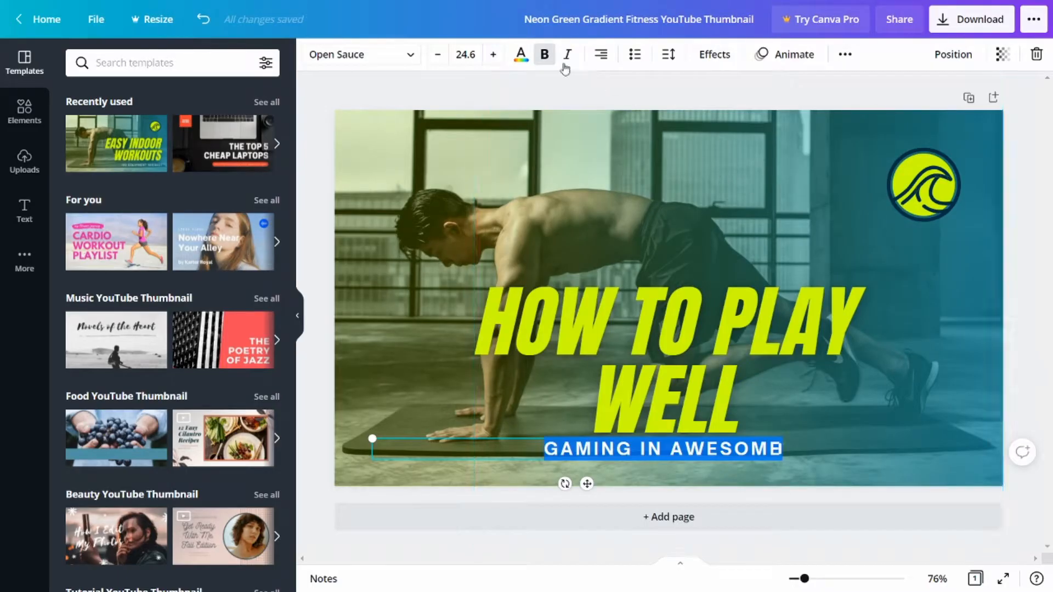
Change the subtitle's font to Anton.
click(415, 60)
drag(288, 133, 282, 250)
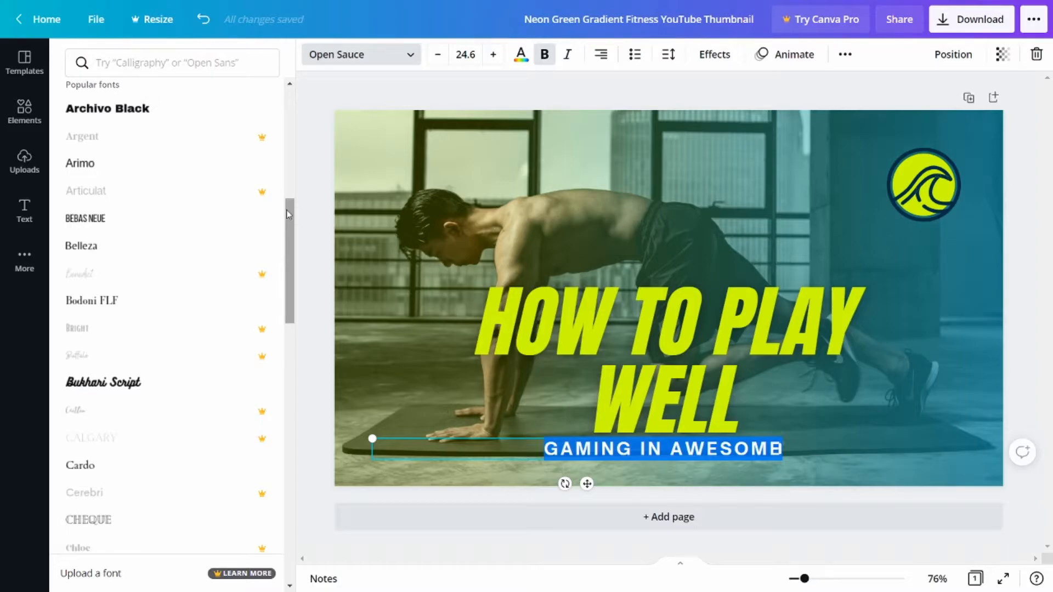
drag(286, 209, 286, 165)
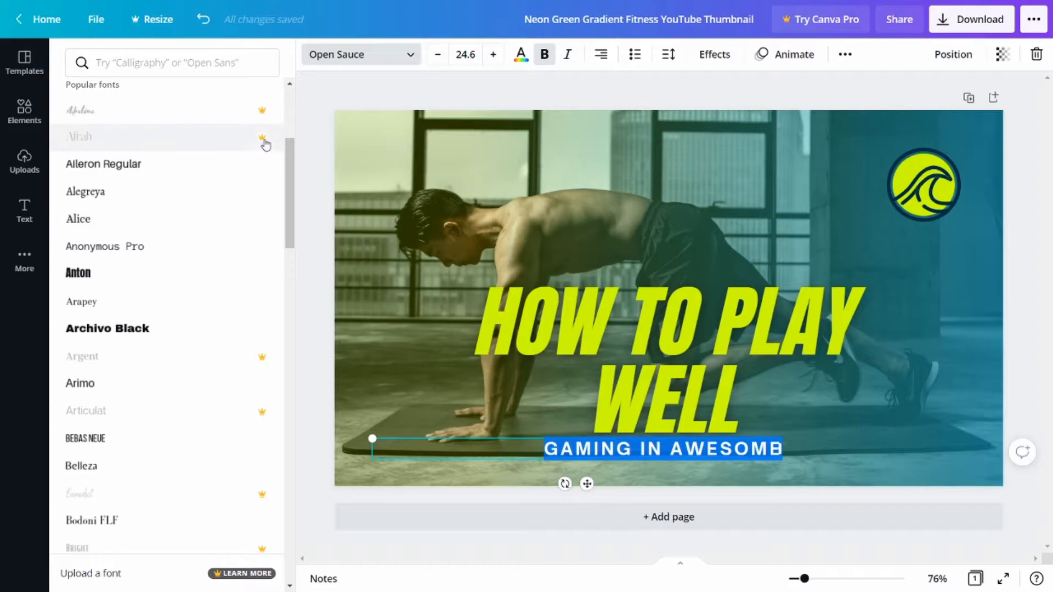
click(124, 274)
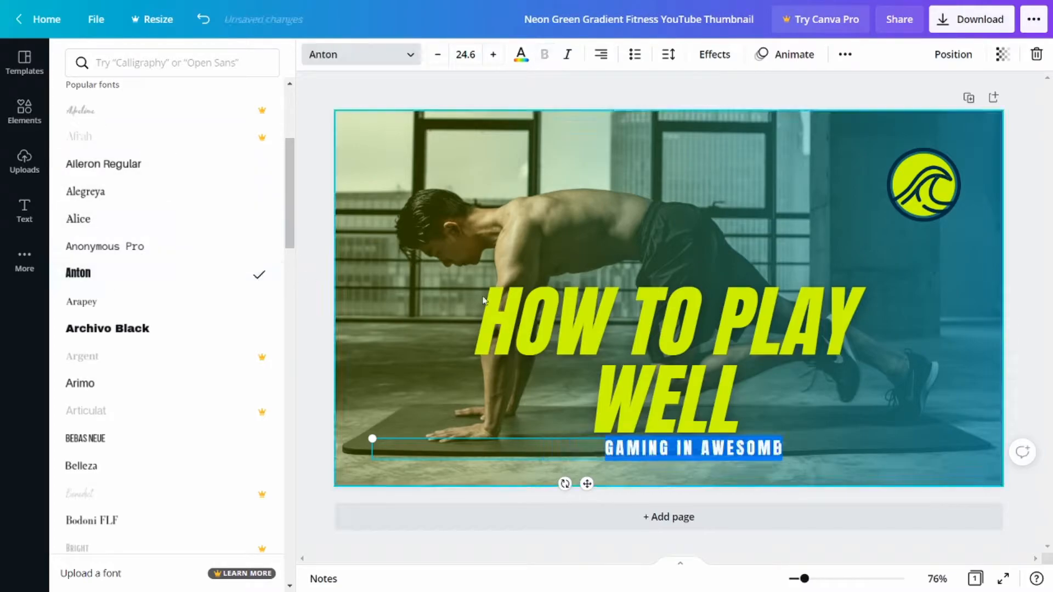
Delete the last letter of the subtitle and retype it as E.
click(727, 453)
drag(736, 451, 773, 452)
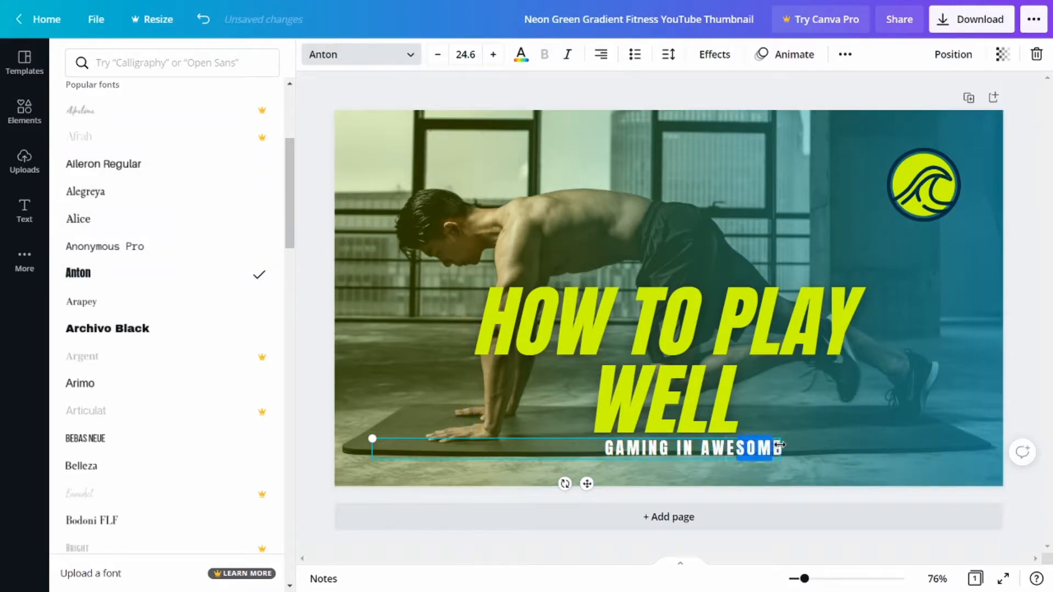
click(776, 450)
key(Delete)
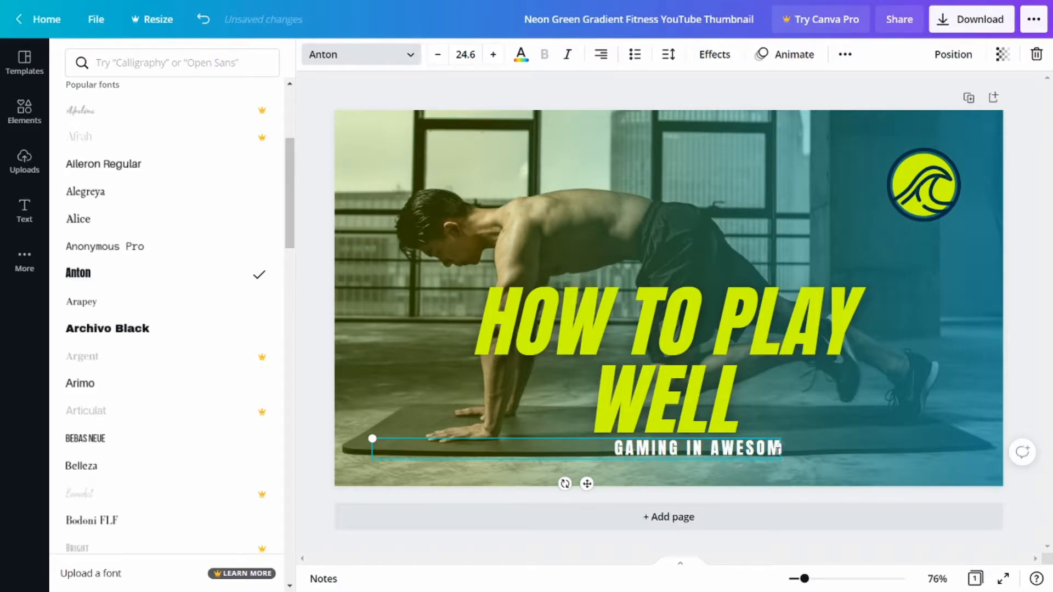
text(E)
click(814, 452)
Shift the subtitle so it sits centred under the heading and correct its wording to "GAMING IS AWESOME".
click(709, 452)
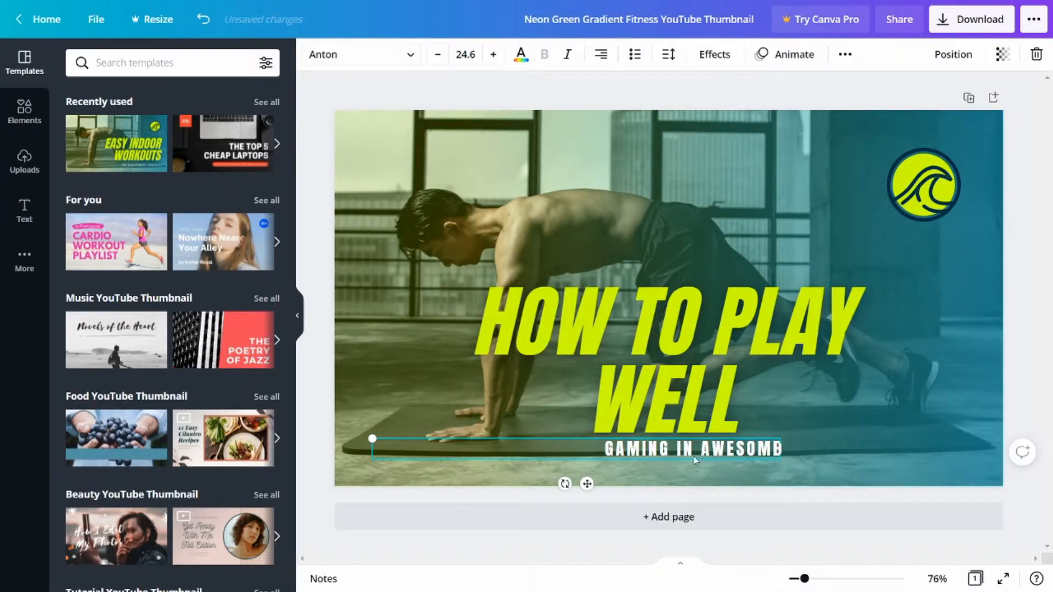
drag(689, 457, 646, 458)
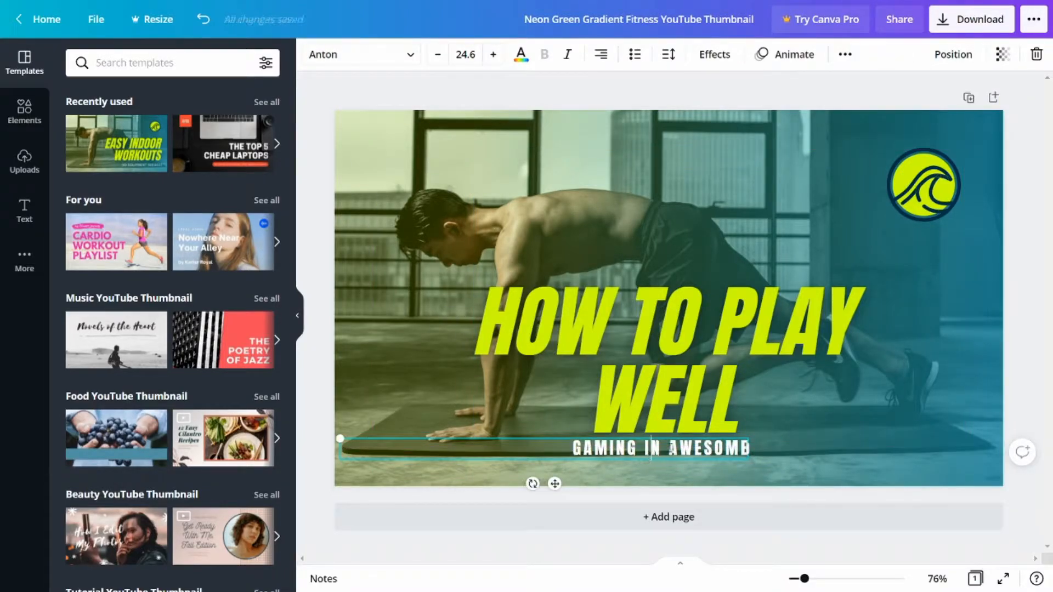
click(660, 450)
key(BackSpace)
text(S)
click(782, 433)
click(755, 473)
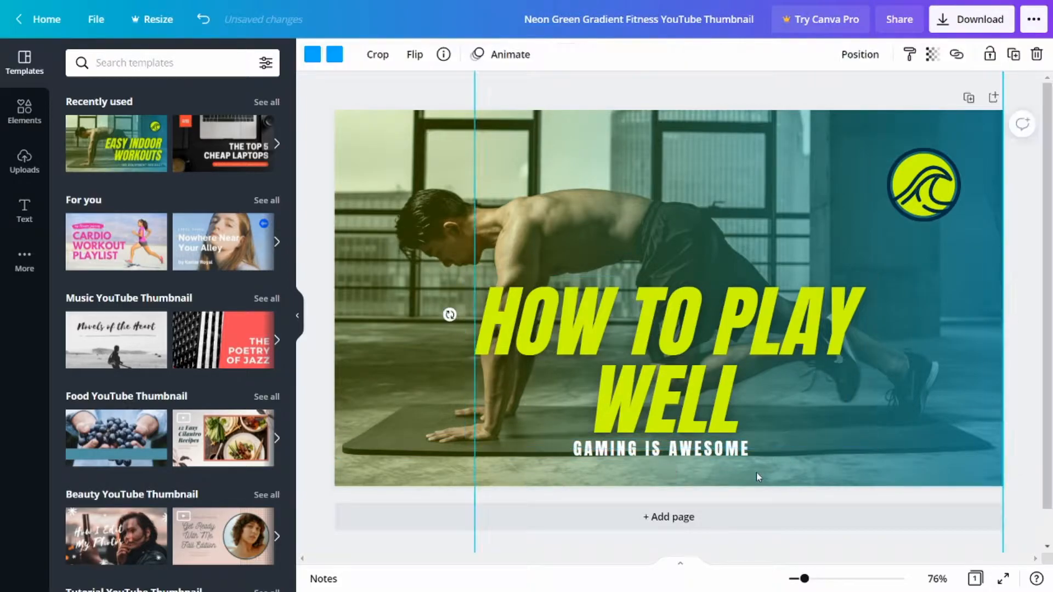
Select the whole "GAMING IS AWESOME" subtitle and apply the Neon text effect to it.
click(602, 448)
drag(576, 448, 736, 450)
click(690, 450)
key(ctrl+a)
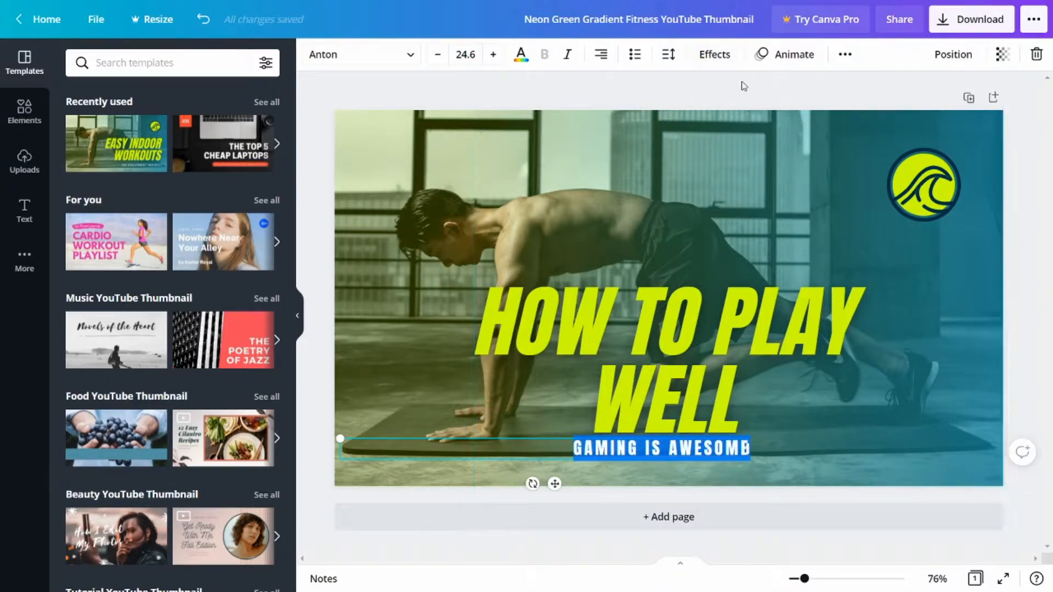
click(713, 53)
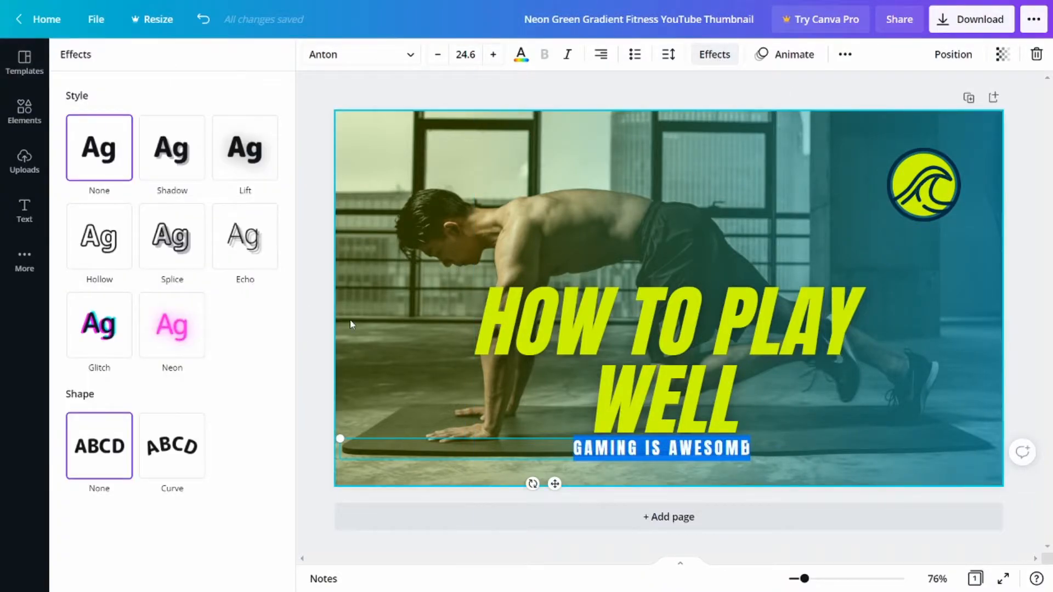
click(198, 342)
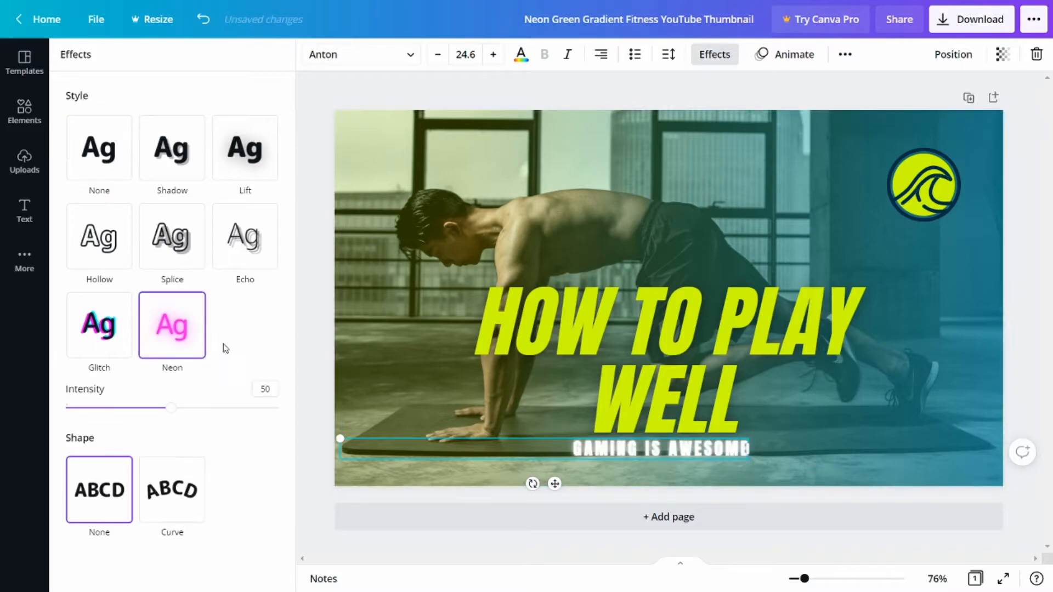
Set the subtitle's neon intensity to 46 and colour its text red (#F10000).
mouse_move(171, 408)
mouse_down()
mouse_move(73, 412)
mouse_move(163, 415)
mouse_up()
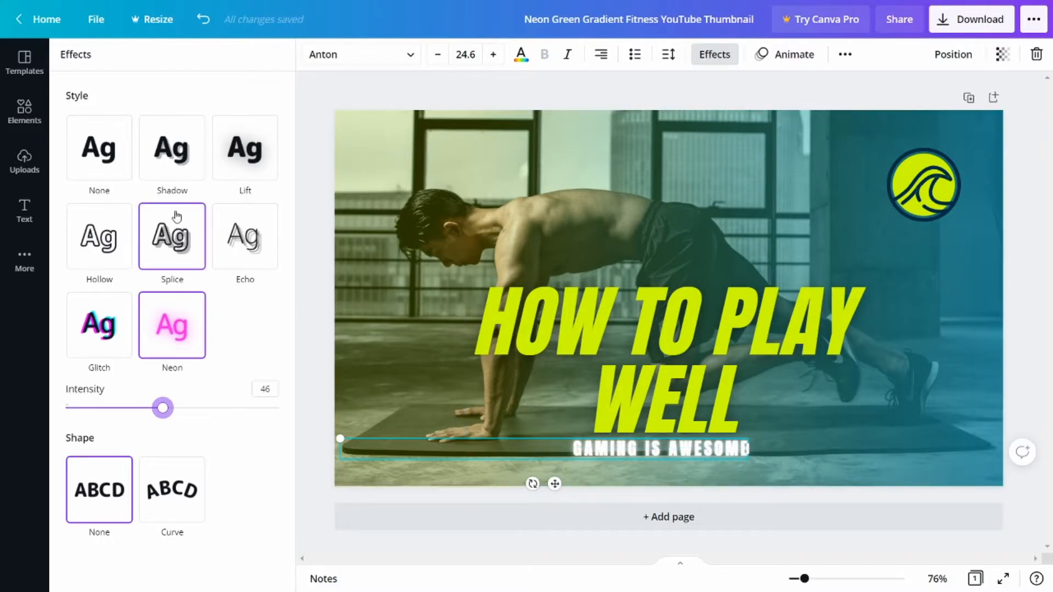
click(521, 54)
click(80, 129)
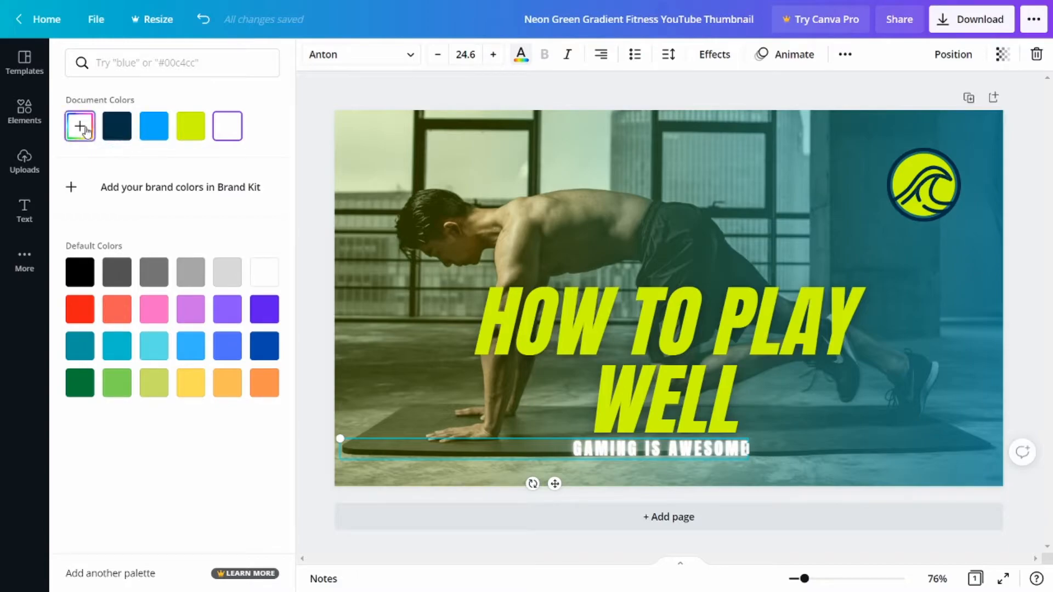
drag(115, 192, 295, 161)
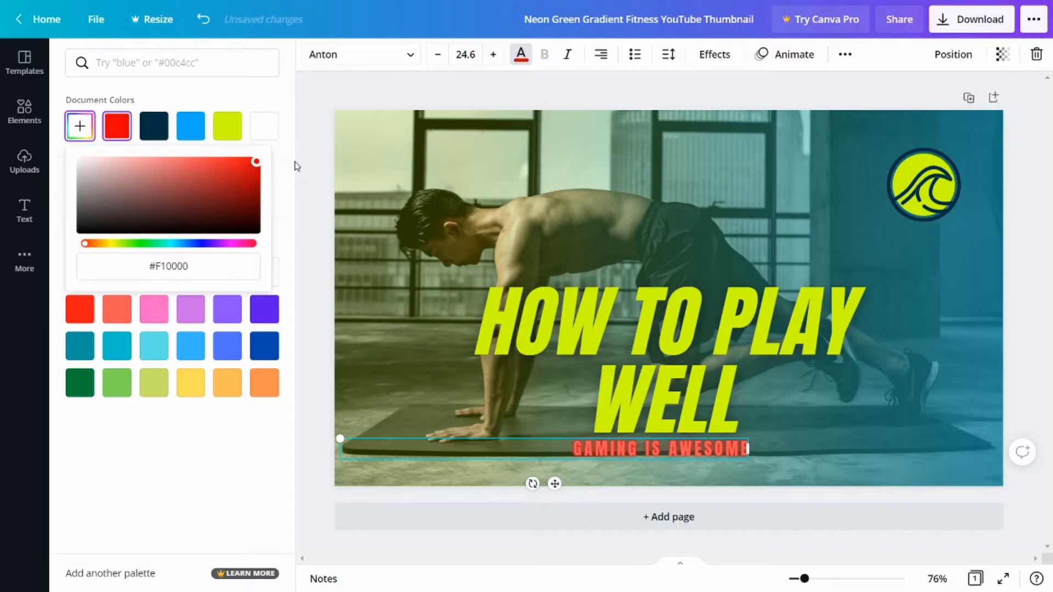
Select the whole "GAMING IS AWESOME" subtitle and increase its font size to 33.6.
click(583, 447)
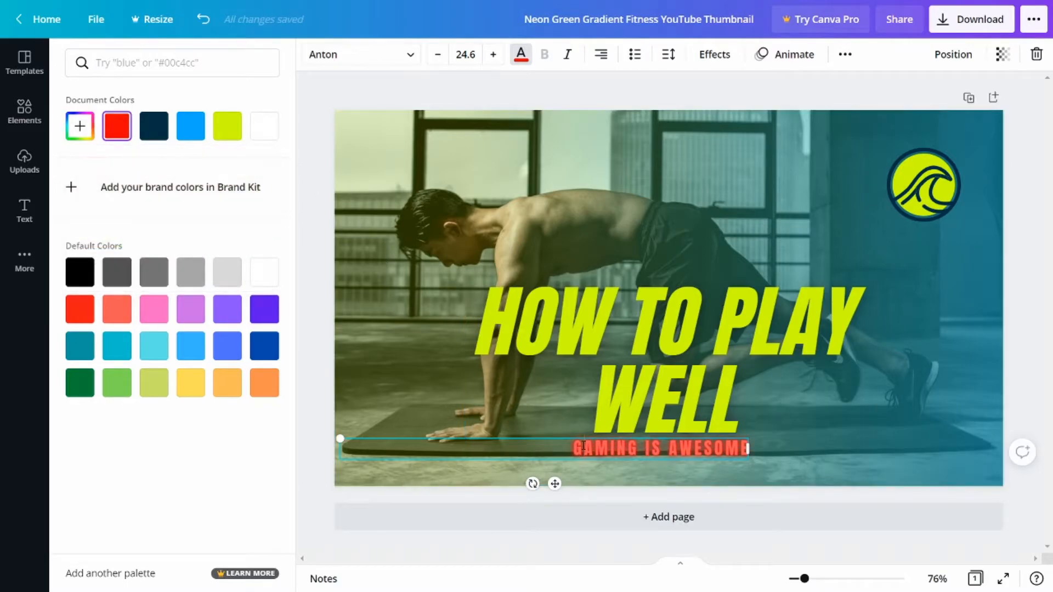
drag(565, 444, 742, 449)
drag(558, 444, 752, 449)
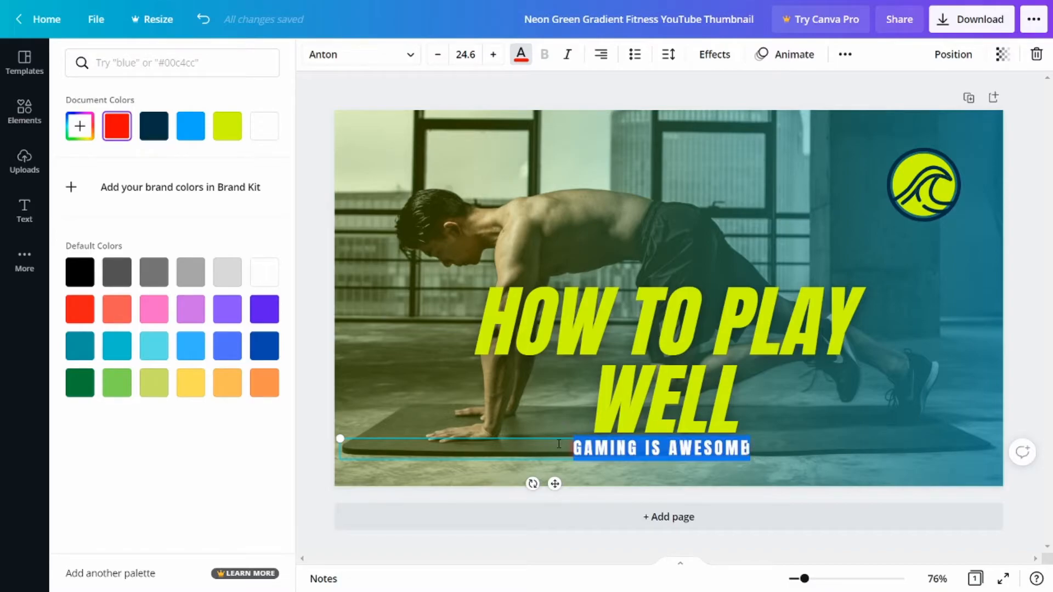
click(493, 55)
click(493, 55)
click(494, 55)
click(494, 55)
click(493, 55)
click(493, 55)
click(494, 55)
click(494, 55)
click(493, 55)
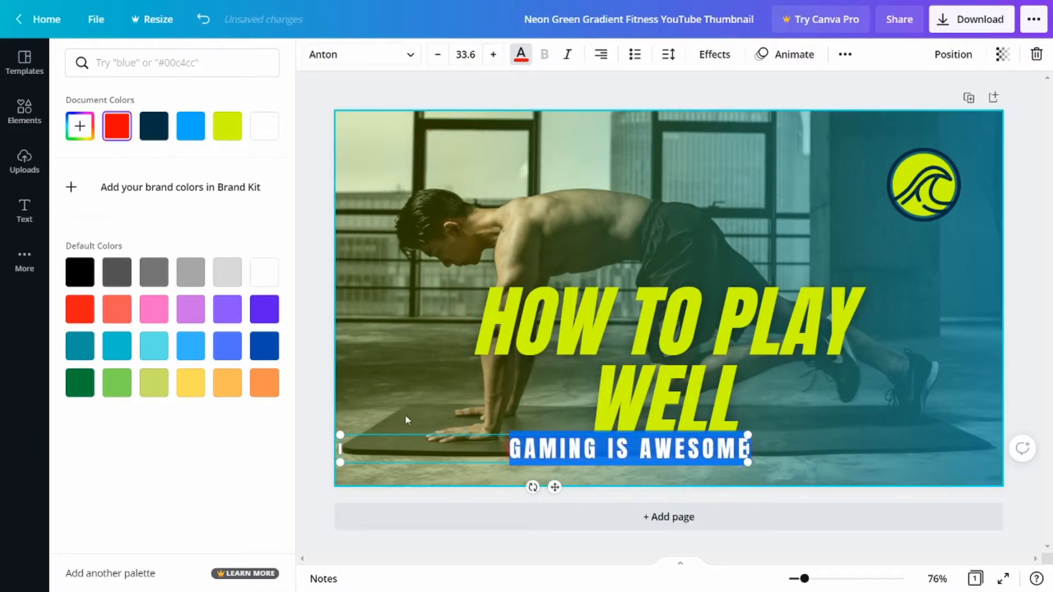
Move the enlarged "GAMING IS AWESOME" subtitle sideways so it sits centred beneath the word "WELL".
click(428, 433)
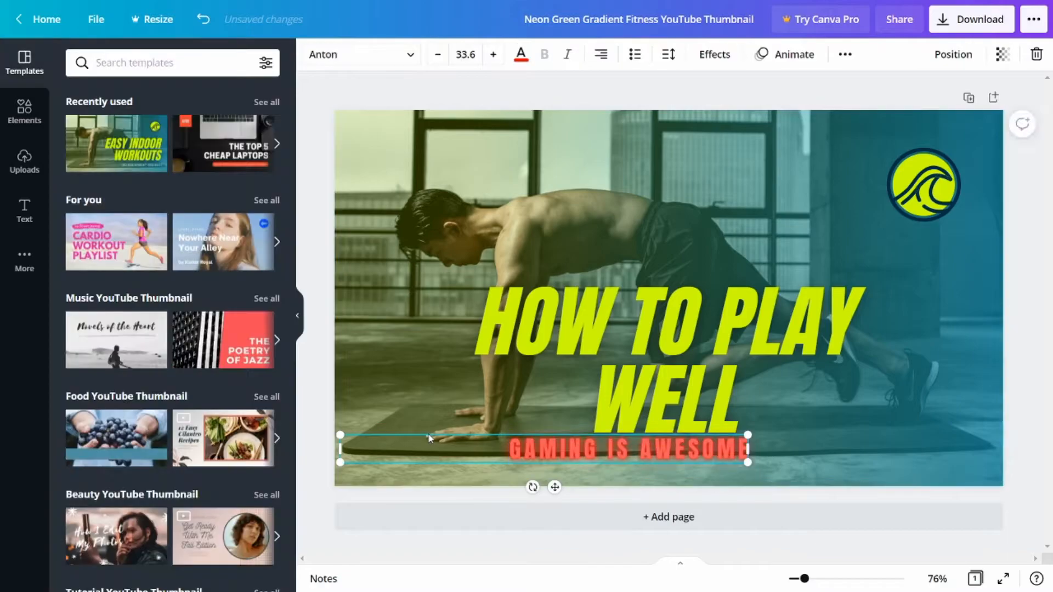
click(433, 480)
click(432, 460)
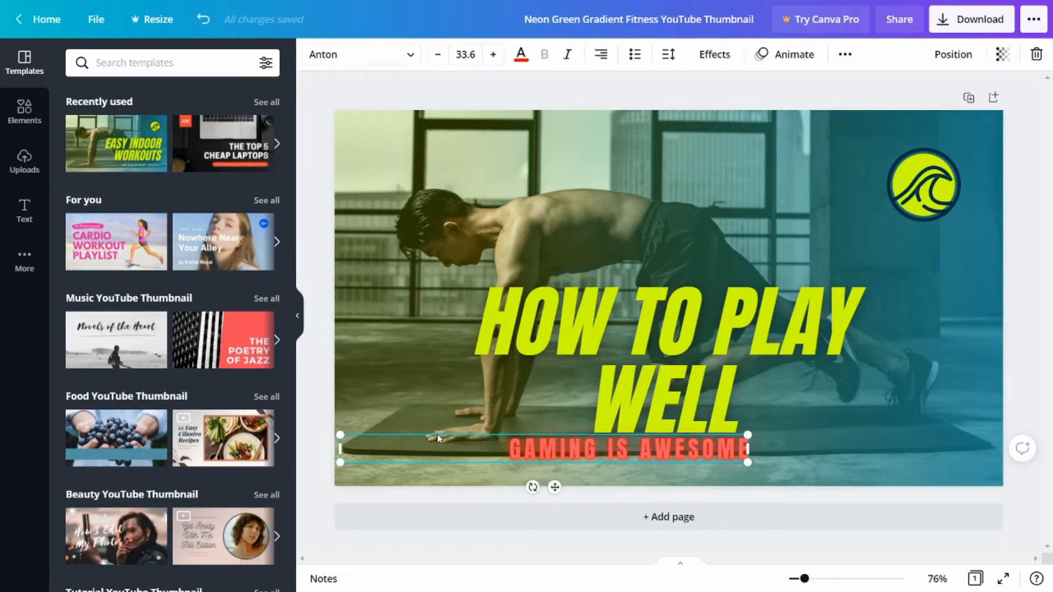
click(482, 474)
click(450, 476)
click(461, 459)
drag(467, 458, 493, 456)
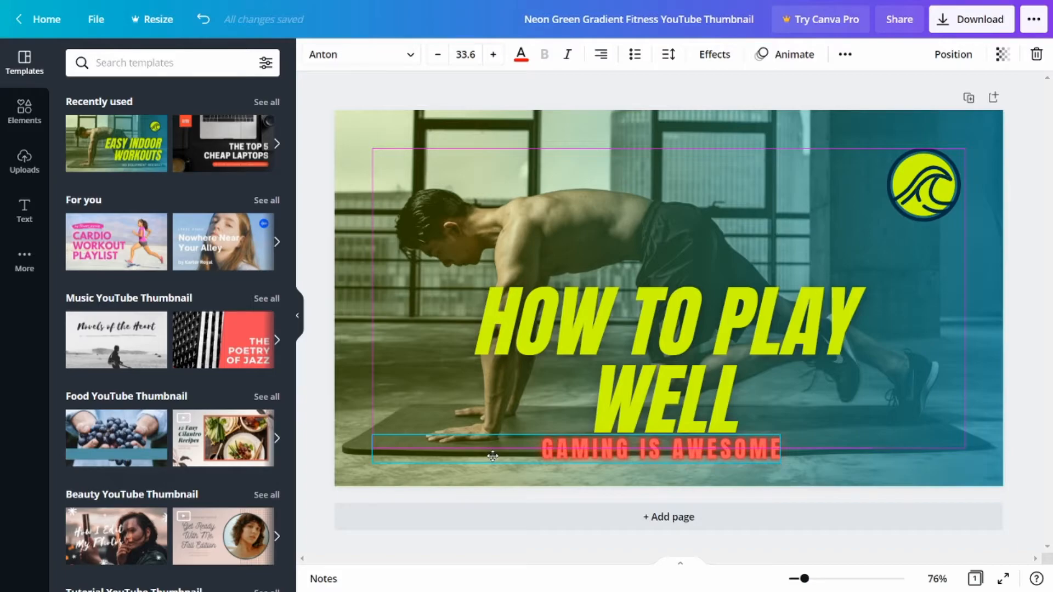
click(428, 203)
drag(431, 196, 695, 218)
drag(788, 177, 821, 193)
drag(491, 130, 406, 139)
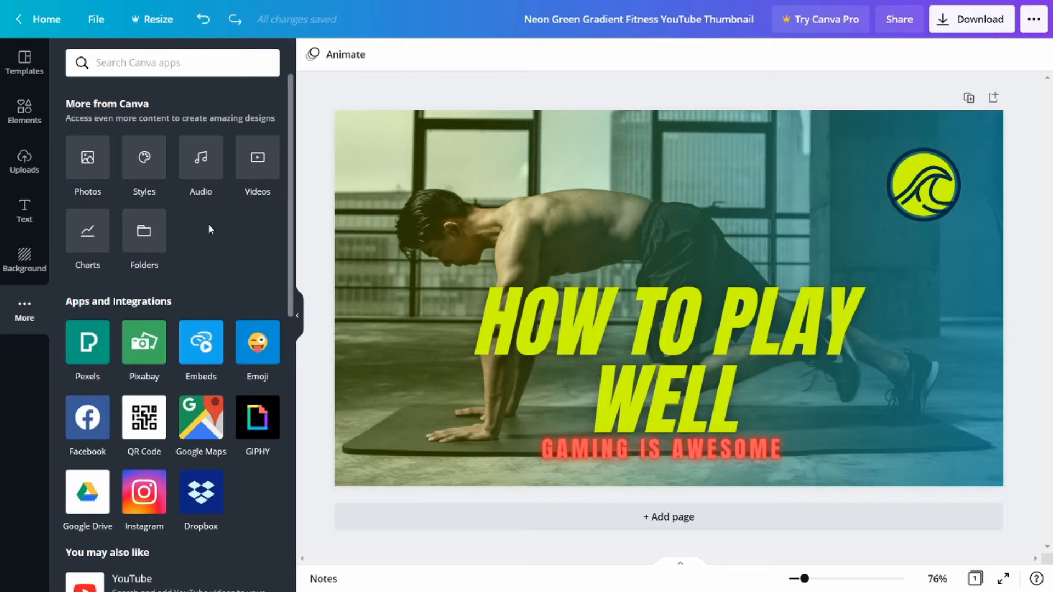
Search the background library for "gaming".
click(22, 266)
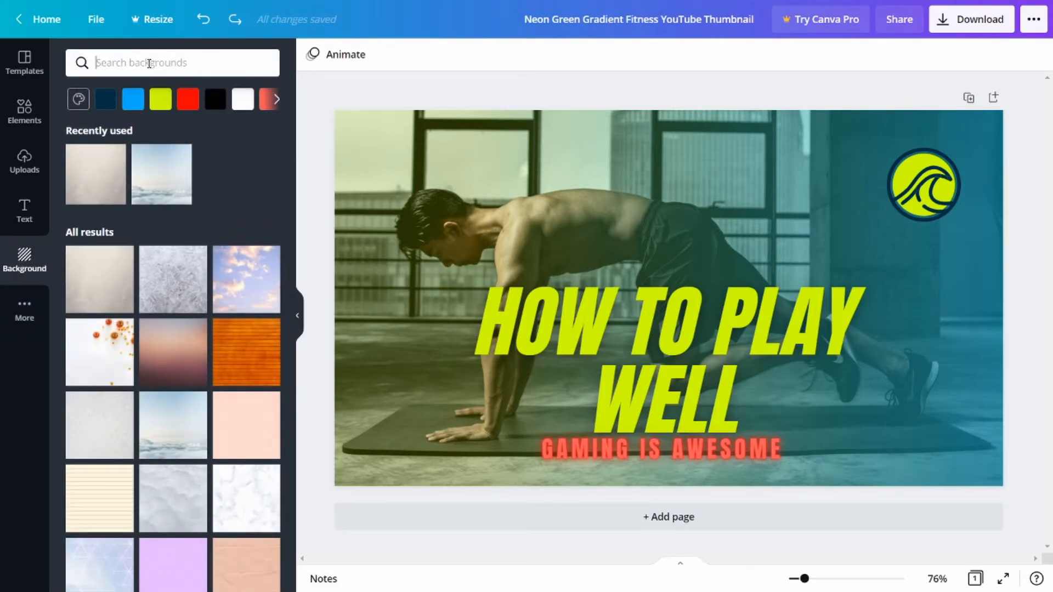
text(gaming)
key(Return)
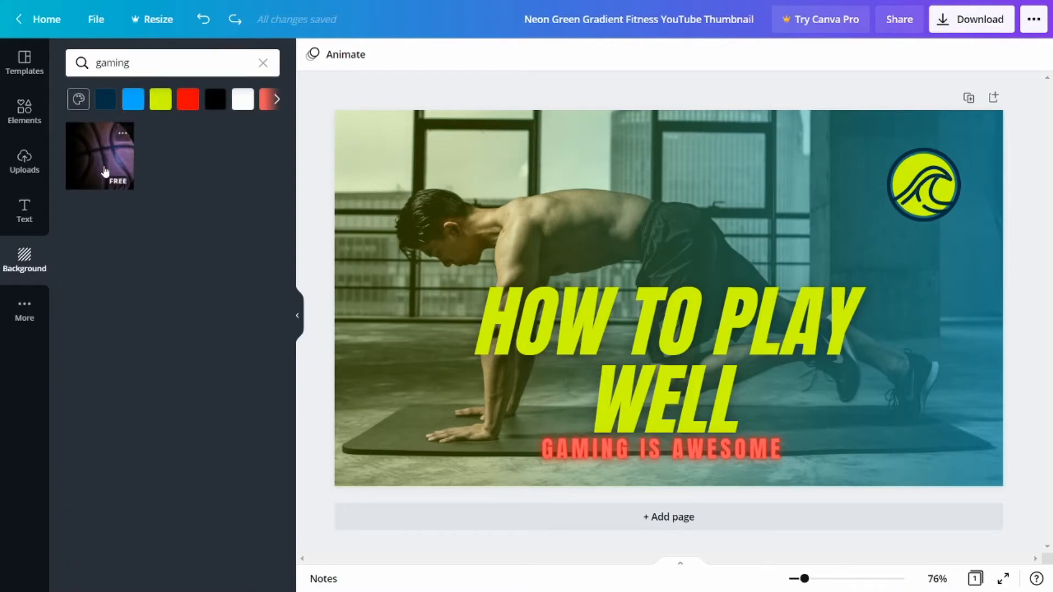
Search the backgrounds for "game" instead and clear the search to return to the full collection.
drag(136, 65, 95, 61)
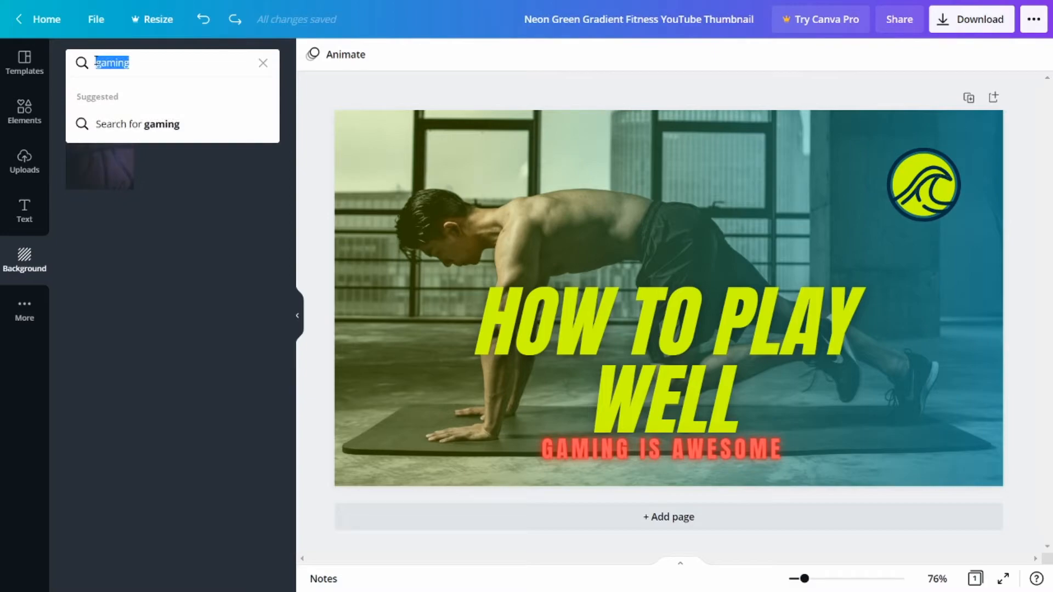
key(BackSpace)
text(game)
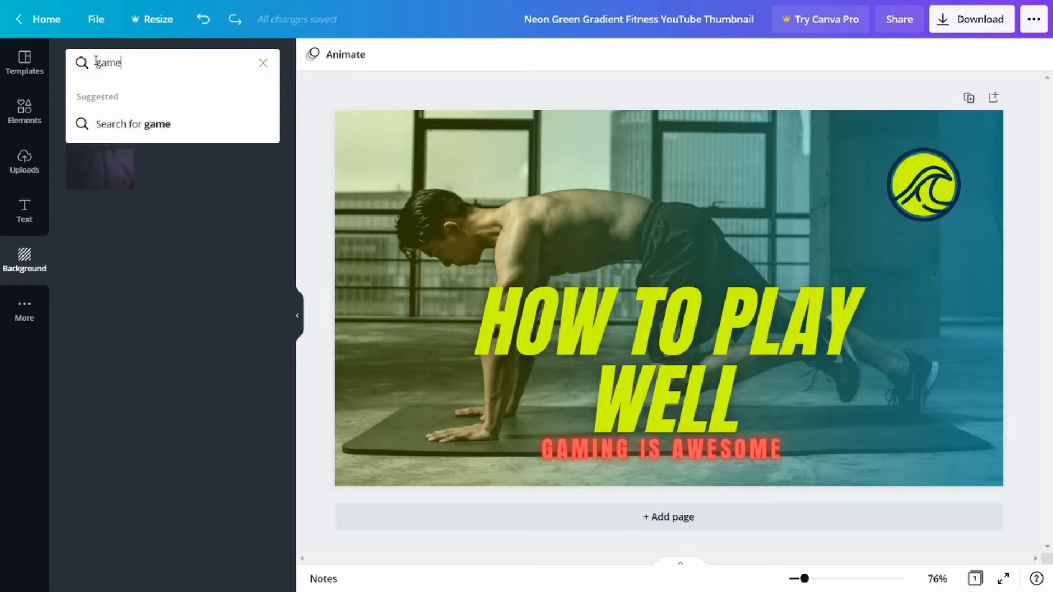
key(Return)
drag(121, 62, 96, 62)
key(BackSpace)
click(179, 218)
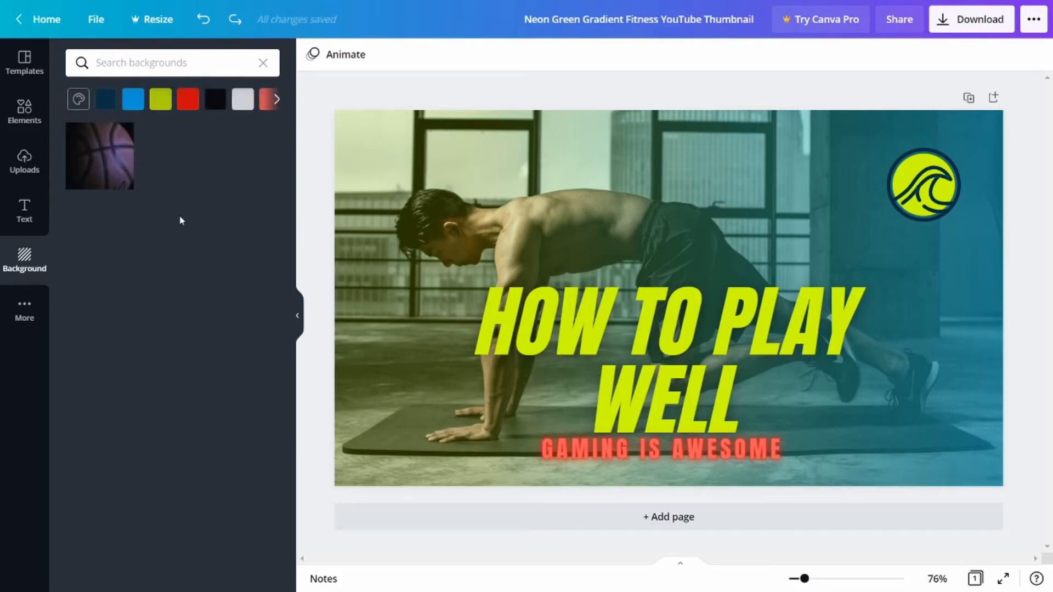
click(263, 62)
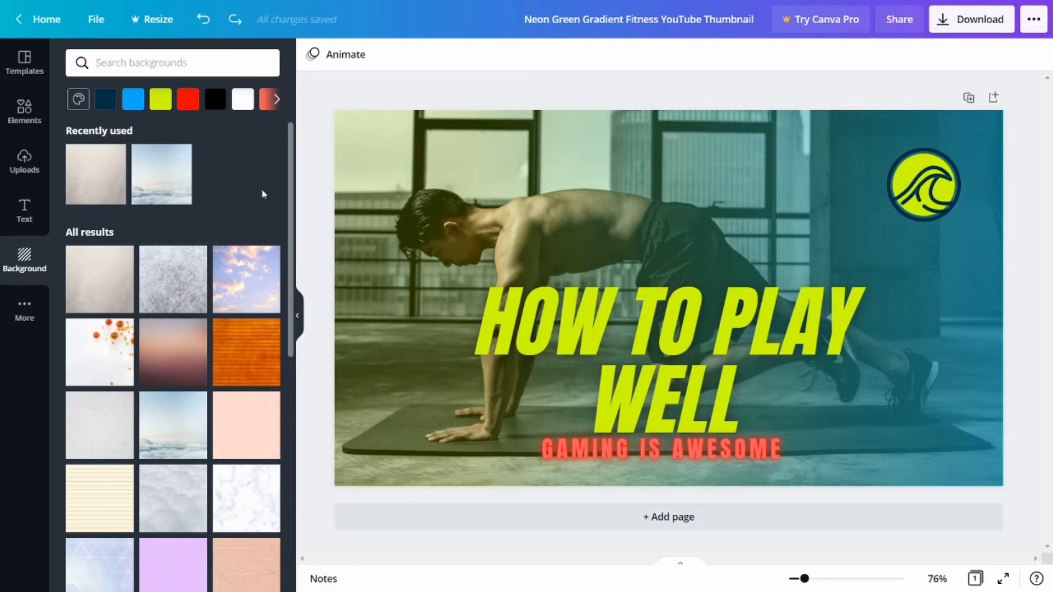
Browse the background collection and apply the blue raindrops-on-glass image as the thumbnail's background.
scroll(281, 227, down, 8)
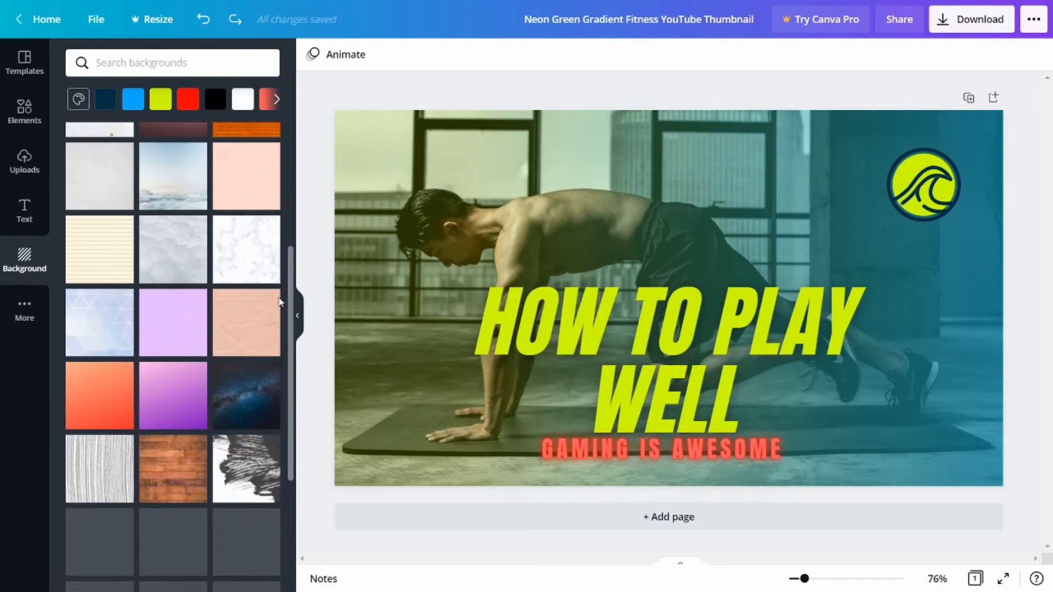
scroll(277, 377, down, 1)
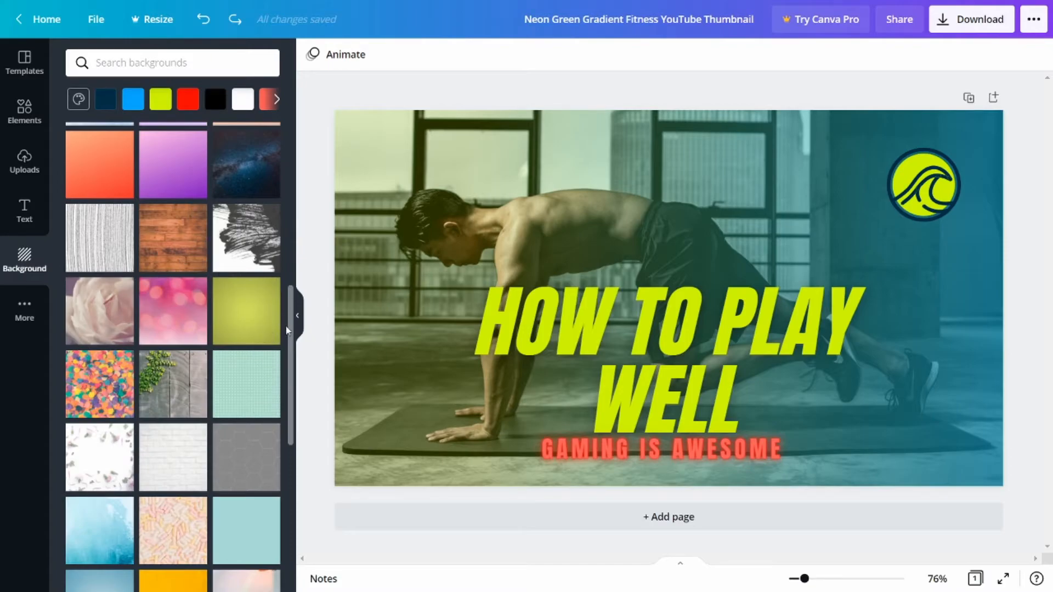
drag(291, 319, 289, 507)
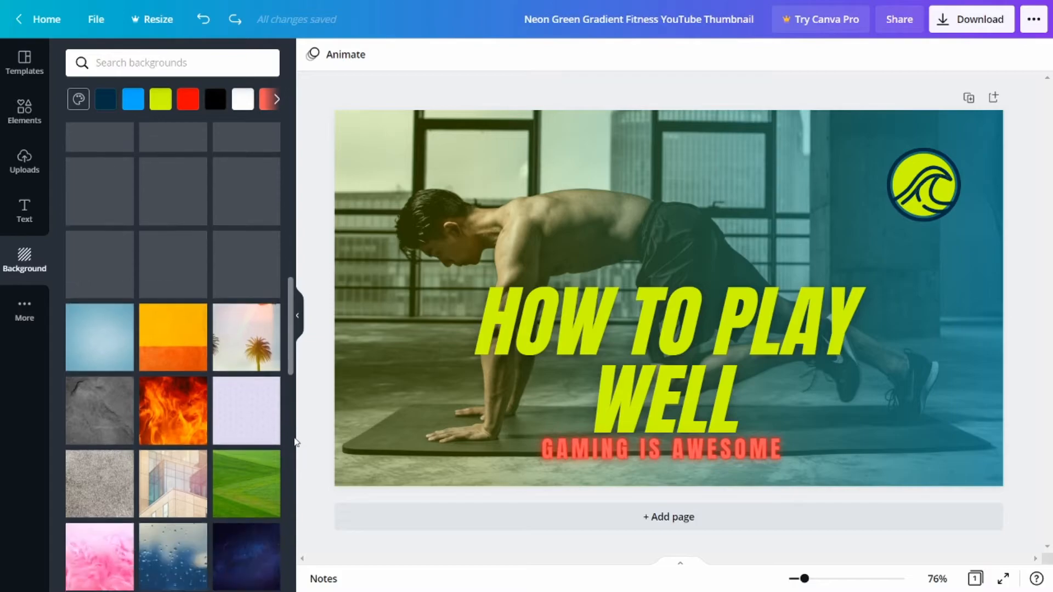
scroll(294, 428, down, 8)
scroll(299, 469, up, 5)
scroll(300, 472, down, 1)
click(186, 365)
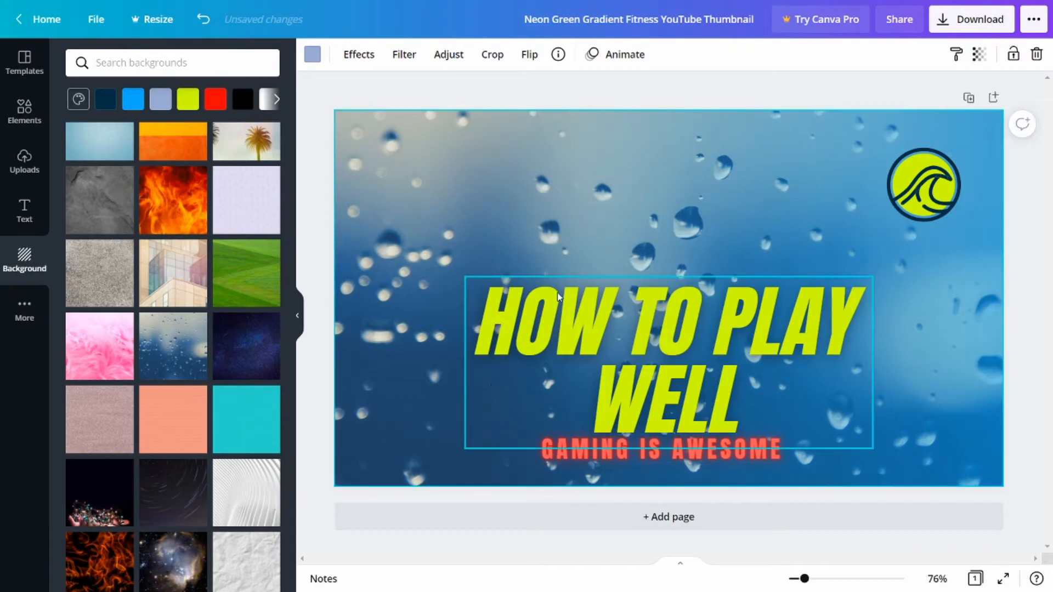
Move the "HOW TO PLAY WELL" heading up near the thumbnail's upper edge and delete the round wave logo group.
drag(622, 281, 626, 140)
click(921, 201)
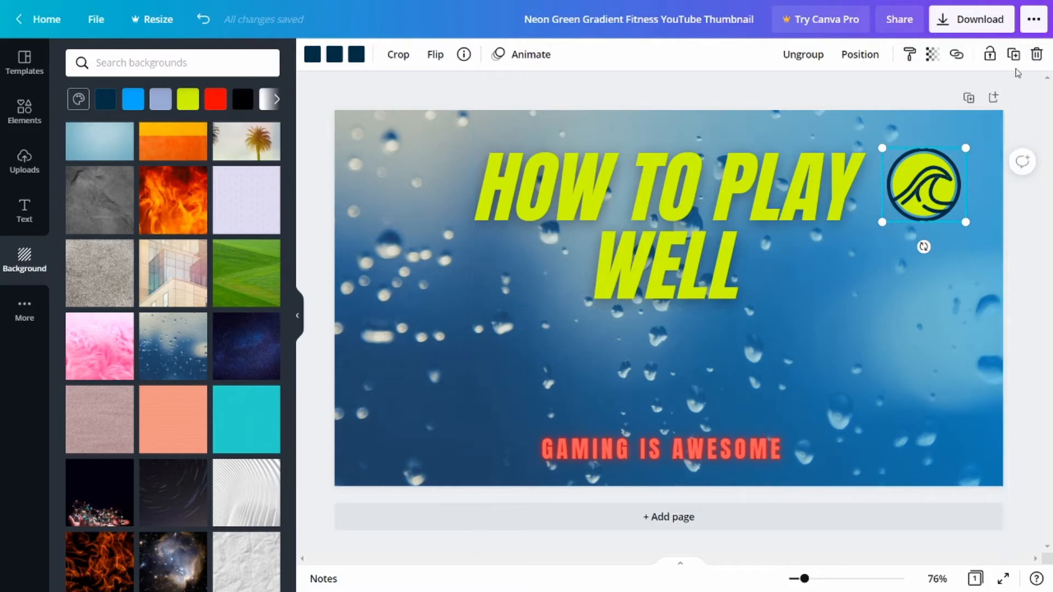
click(1036, 54)
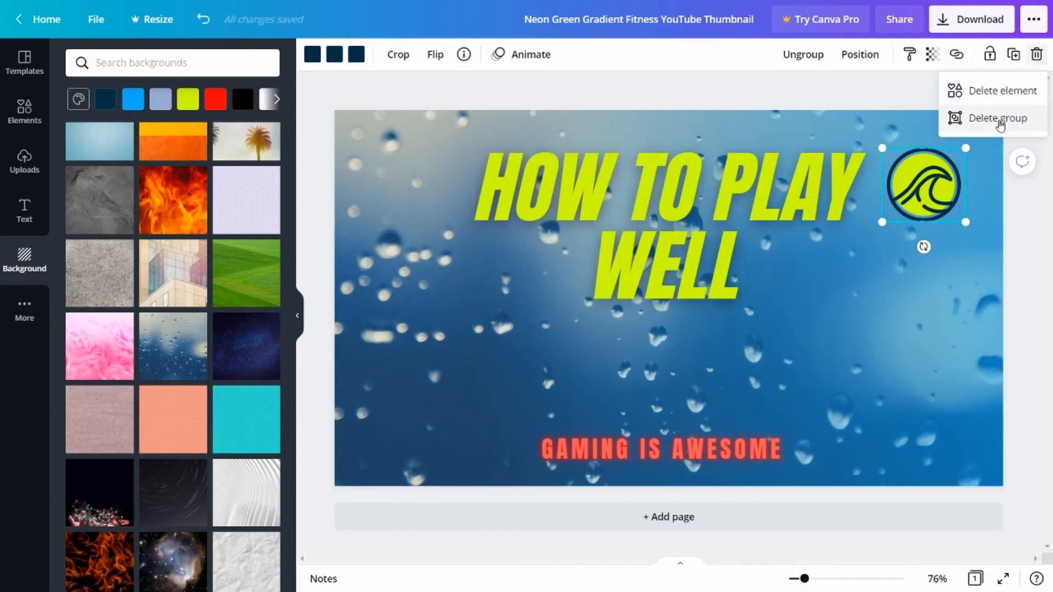
click(998, 122)
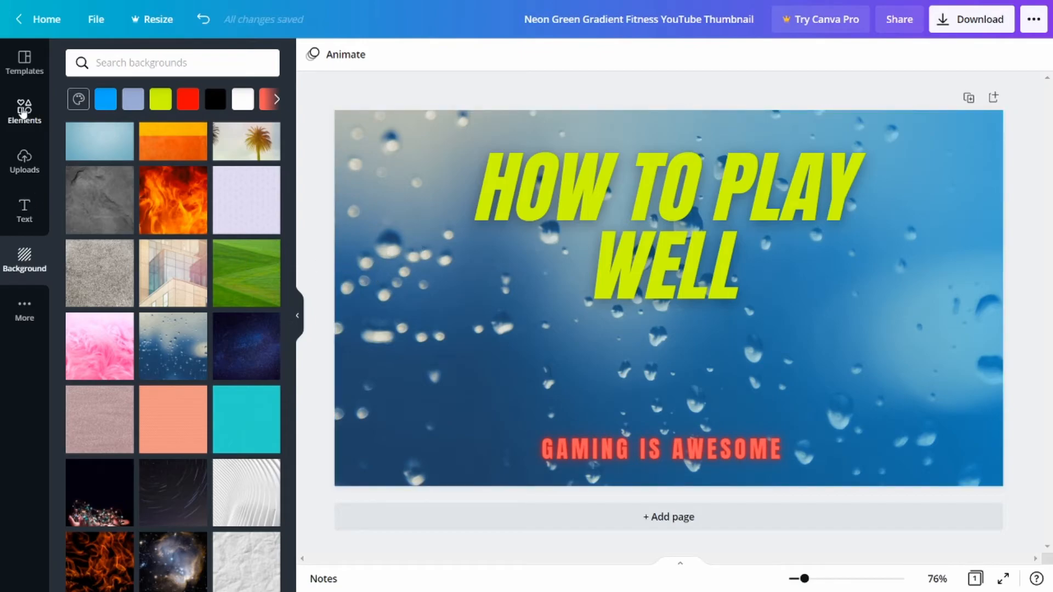
Add the recently used blue game controller photo and enlarge it to fill the whole thumbnail behind the text.
click(24, 110)
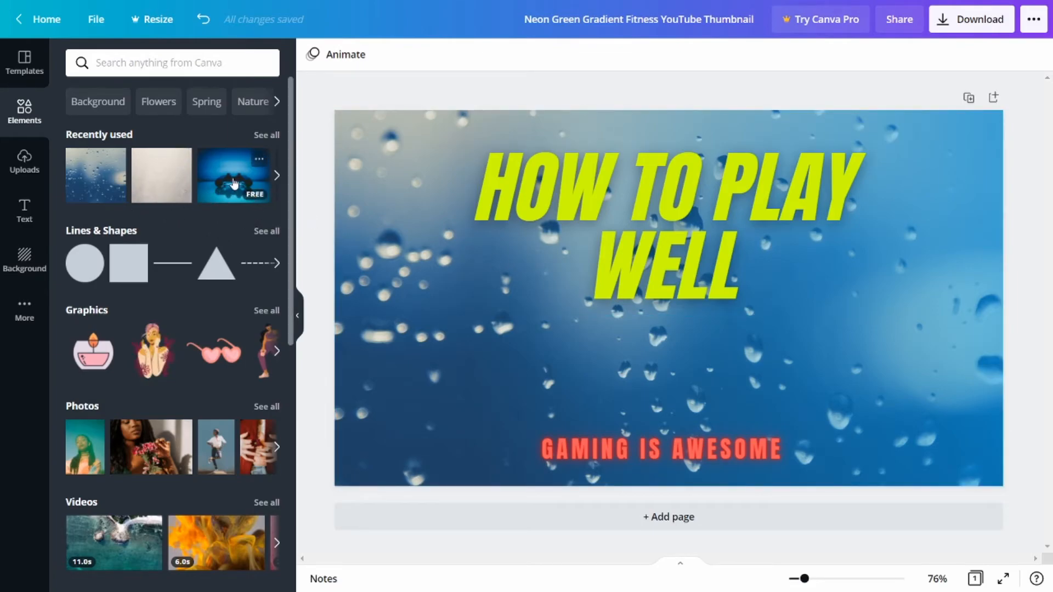
click(233, 182)
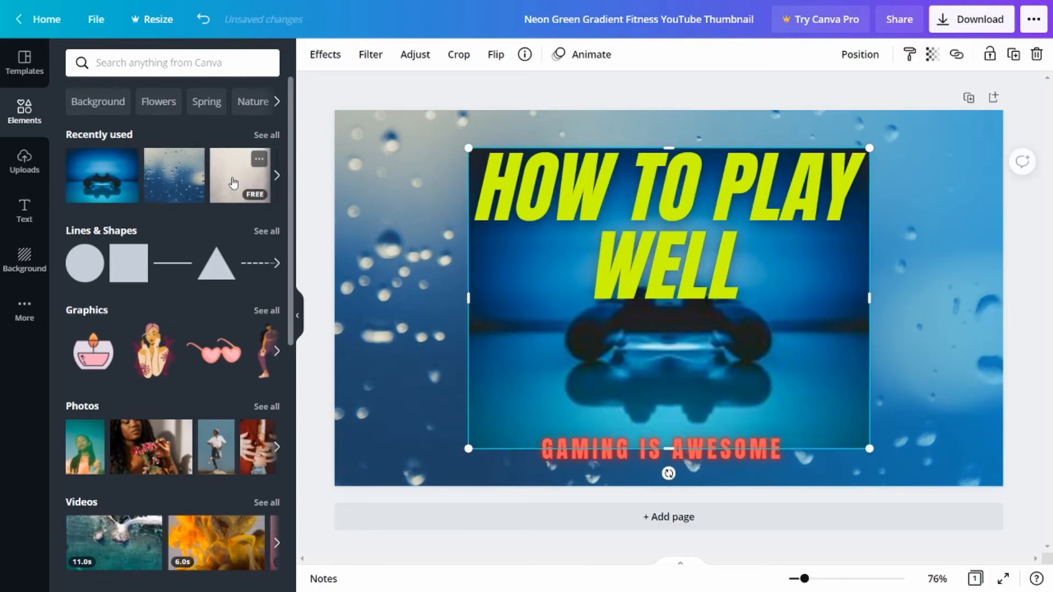
drag(505, 378, 379, 333)
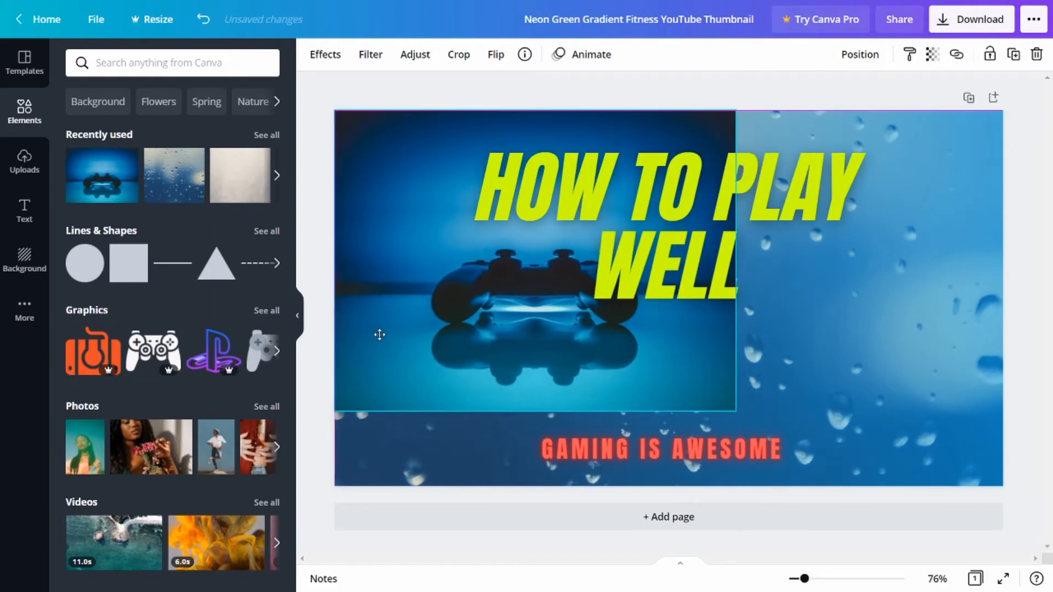
drag(735, 410, 853, 433)
drag(835, 308, 999, 307)
click(709, 310)
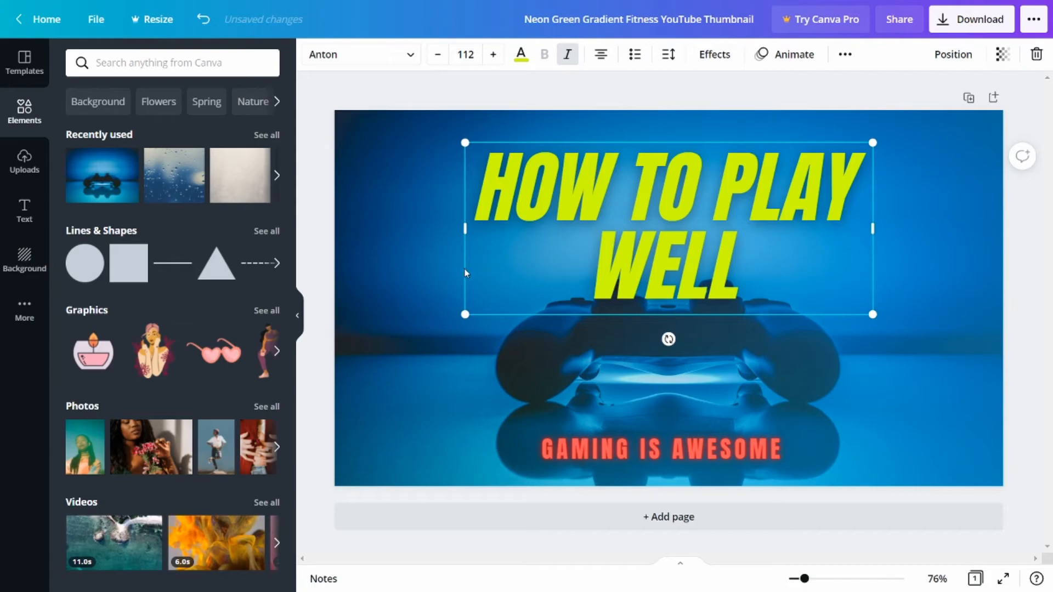
click(425, 261)
click(485, 142)
click(405, 159)
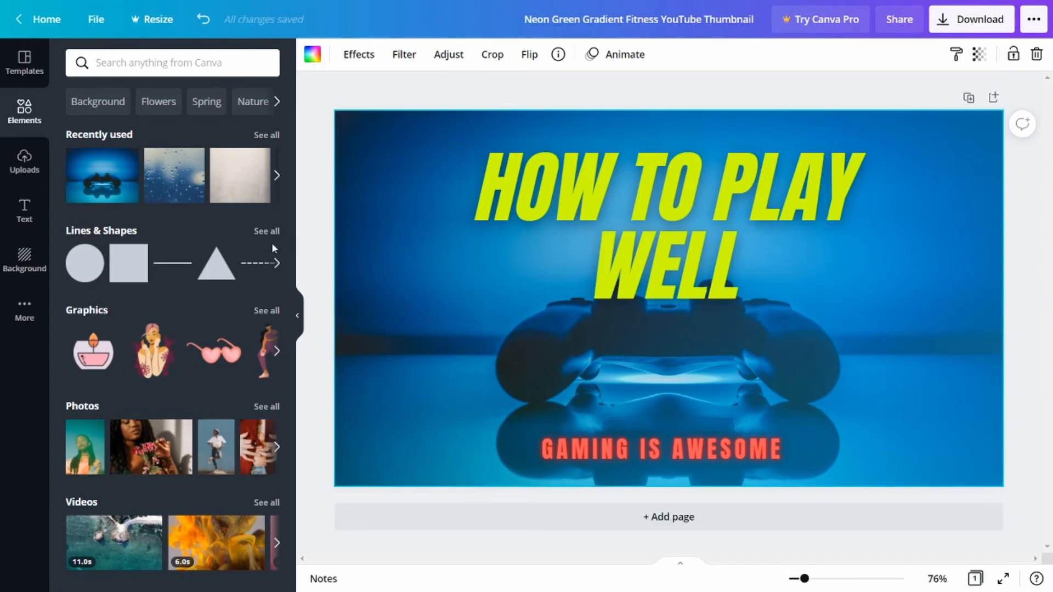
drag(290, 239, 291, 204)
Download the finished thumbnail as a PNG and dismiss the download confirmation.
click(974, 22)
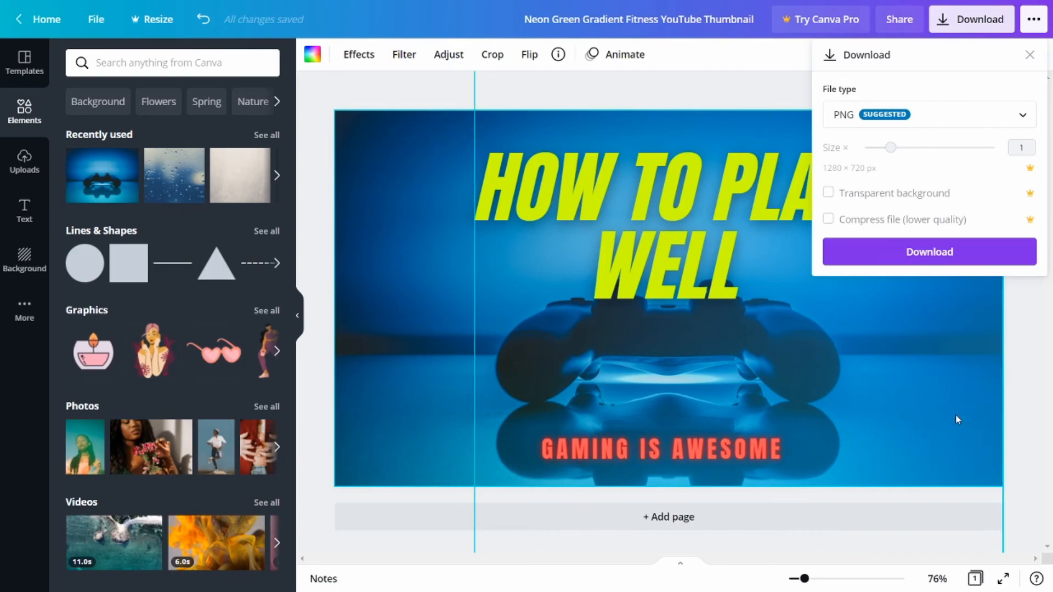
click(957, 258)
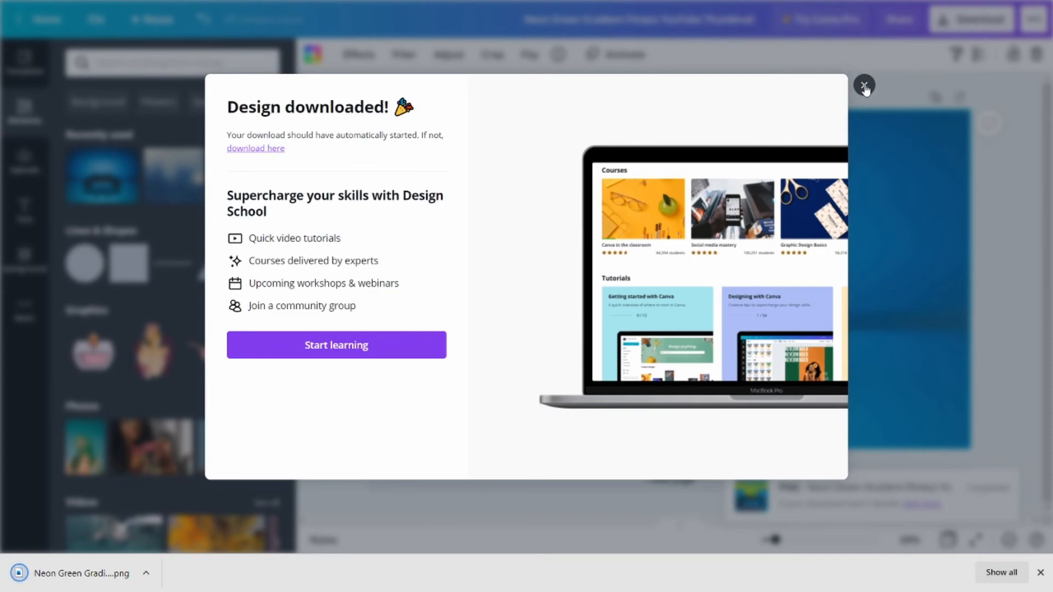
click(864, 86)
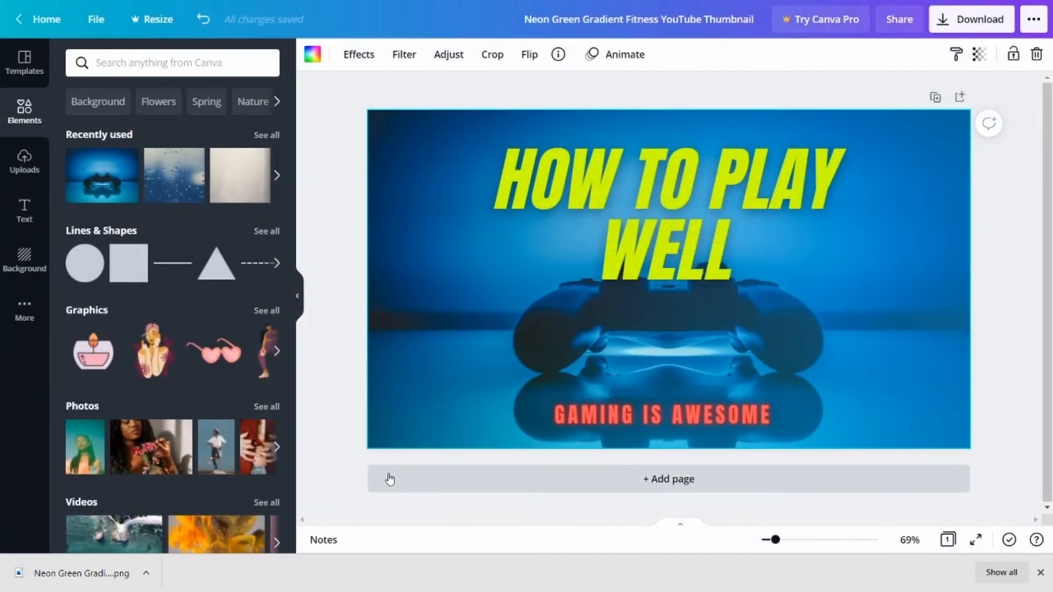